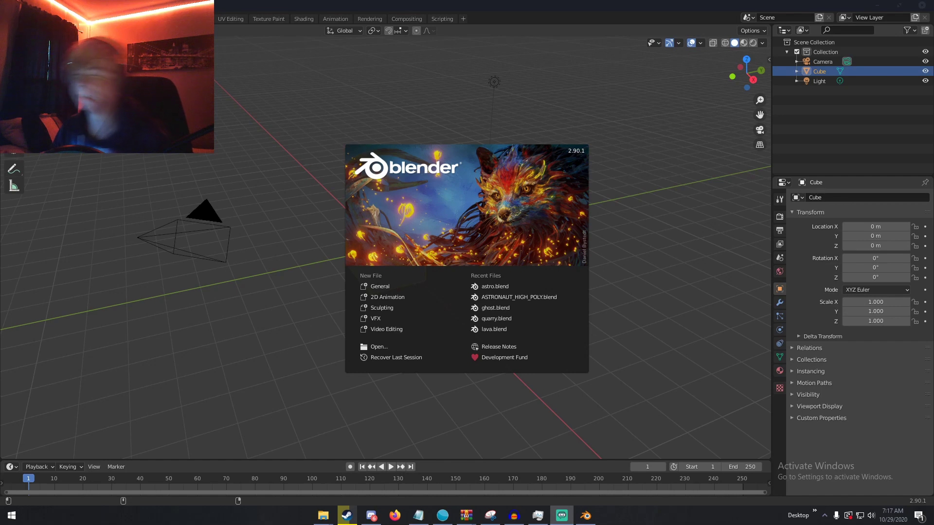
- Dismiss the splash screen and delete the default cube
click(37, 292)
middle_drag(254, 142, 463, 257)
key(Delete)
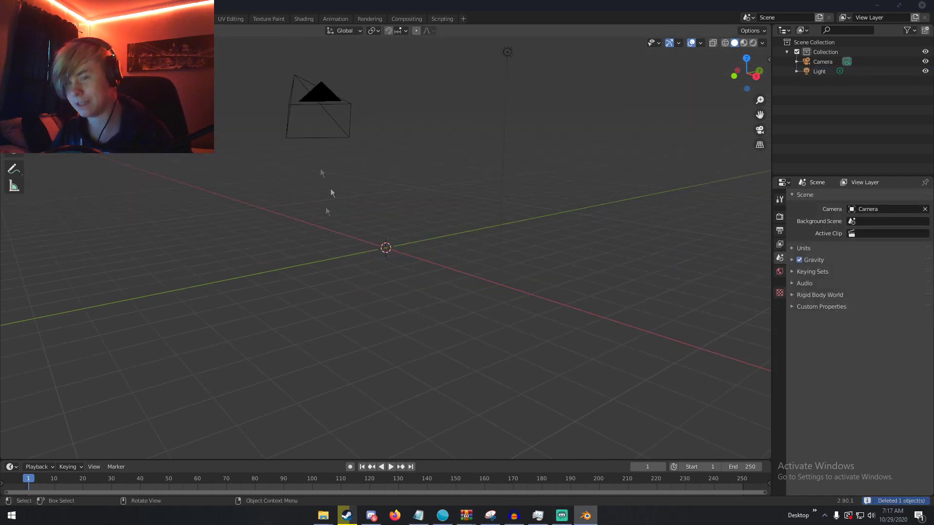
- Import FinalBaseMesh.fbx from Main Drive (E:) as an FBX model
click(23, 5)
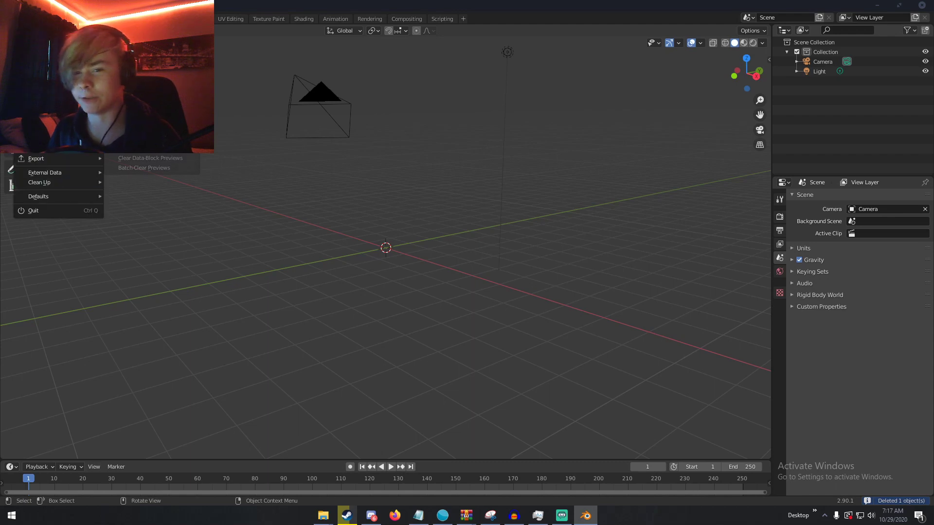
mouse_move(55, 150)
click(131, 209)
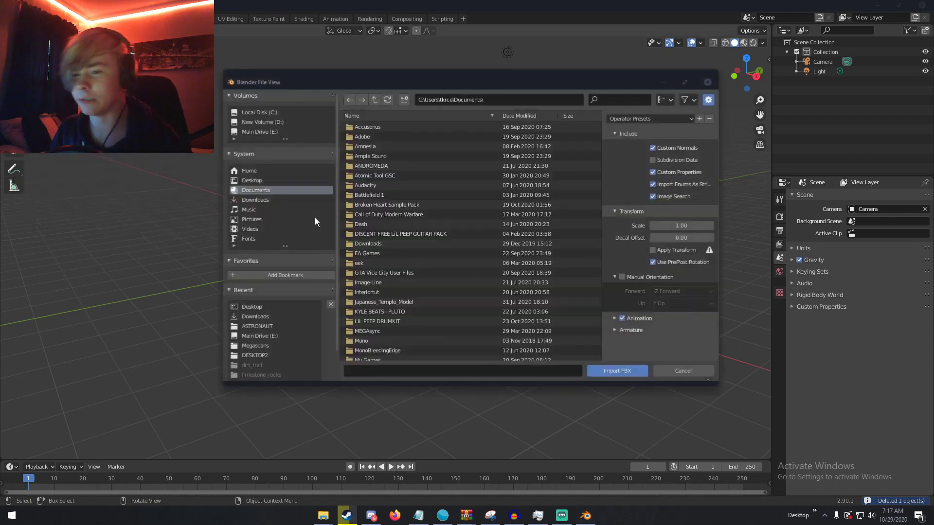
click(264, 190)
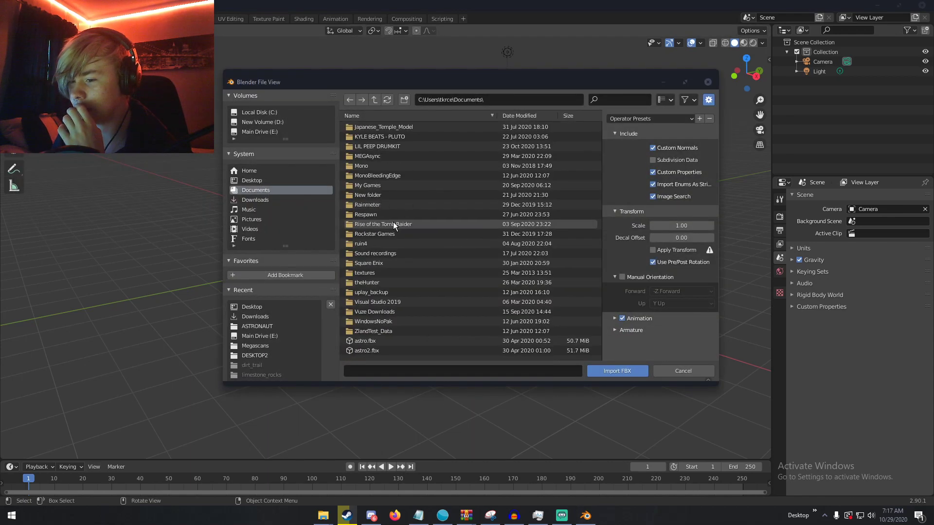
scroll(393, 223, down, 6)
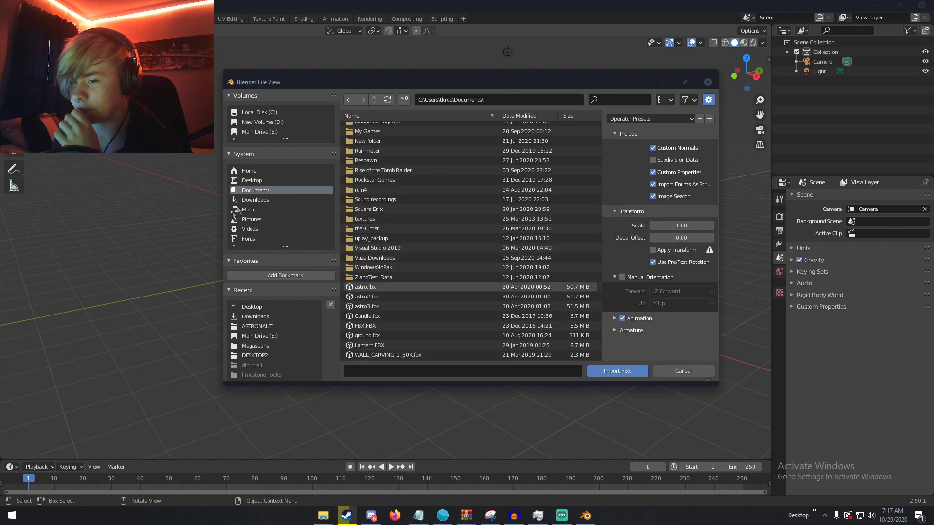
click(262, 180)
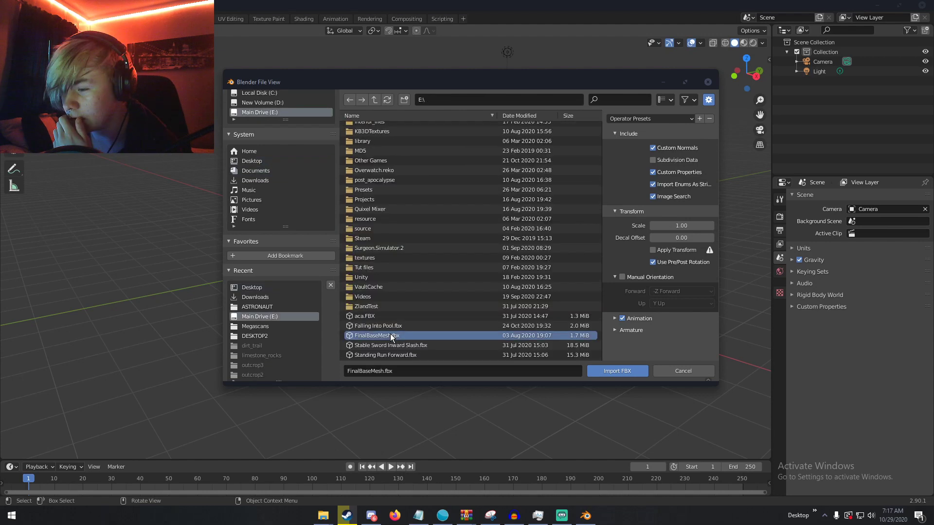
double_click(390, 333)
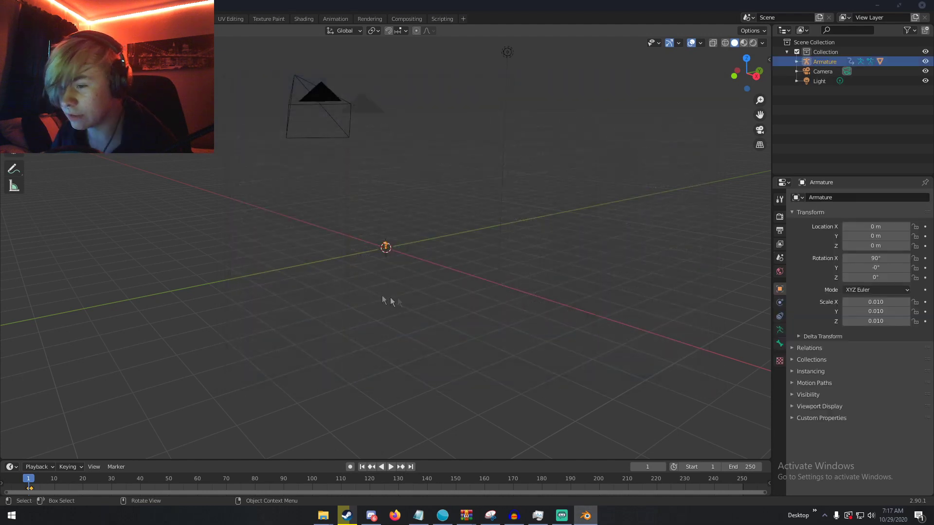
- Scale the imported armature up uniformly to about 0.24
middle_drag(379, 296, 426, 278)
key(s)
click(753, 277)
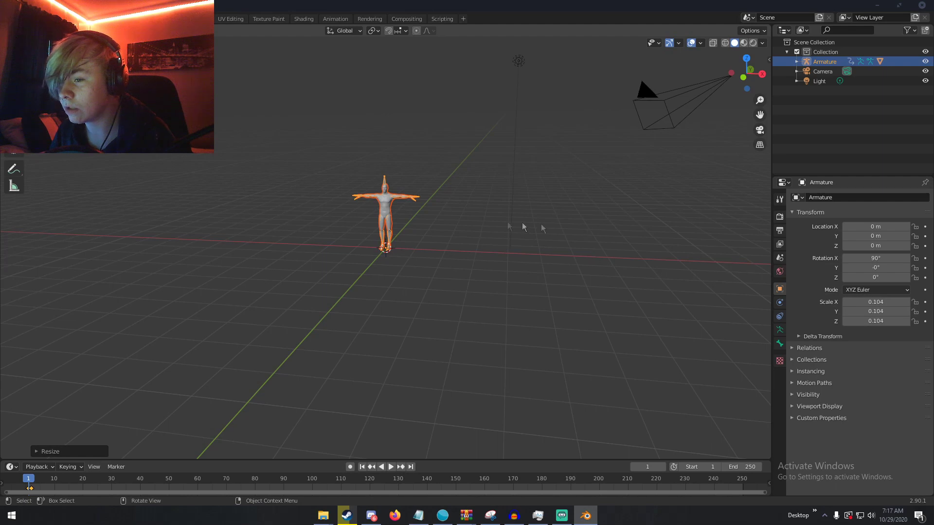
key(s)
click(594, 240)
middle_drag(594, 239, 497, 294)
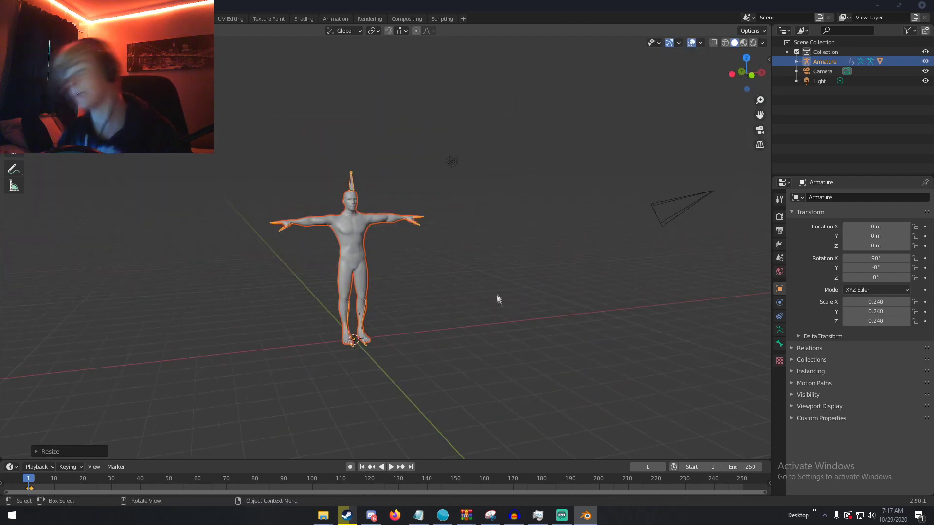
- Switch the armature to Pose Mode and rotate both arms down to the sides of the body
scroll(497, 295, up, 5)
scroll(452, 248, down, 2)
middle_drag(465, 249, 440, 265)
scroll(439, 250, down, 4)
scroll(540, 271, up, 4)
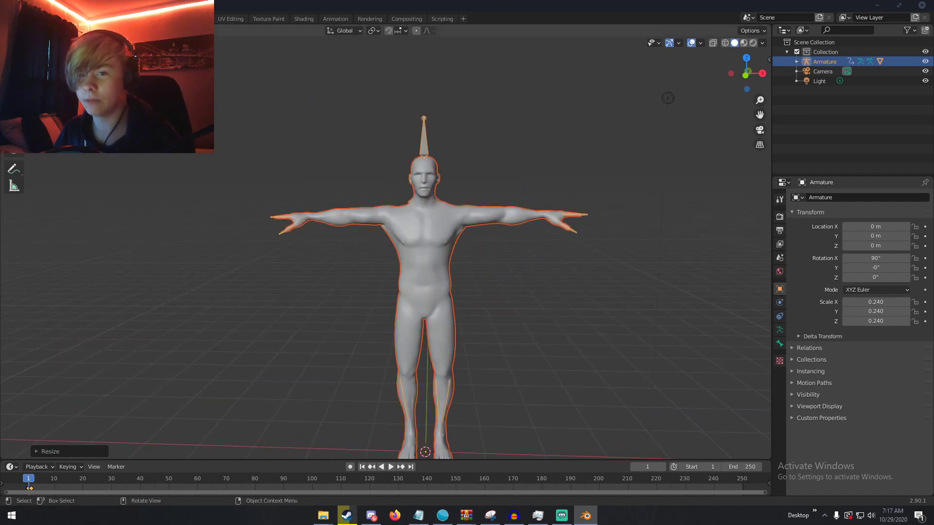
key(ctrl+Tab)
scroll(323, 202, up, 2)
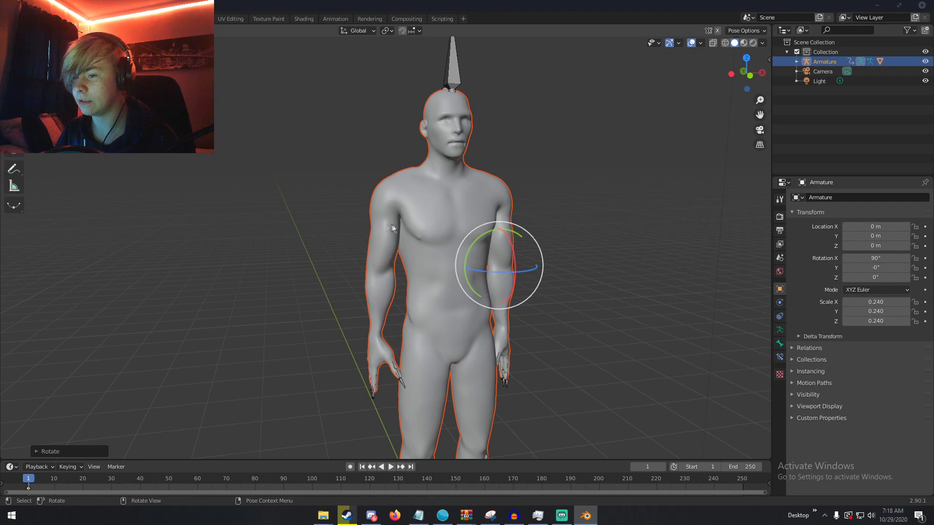
- Fine-tune the rotation of both upper arm bones so the arms hang naturally
click(393, 228)
middle_drag(407, 226, 397, 204)
drag(426, 176, 430, 181)
click(512, 222)
drag(513, 162, 517, 171)
middle_drag(513, 211, 518, 223)
click(384, 285)
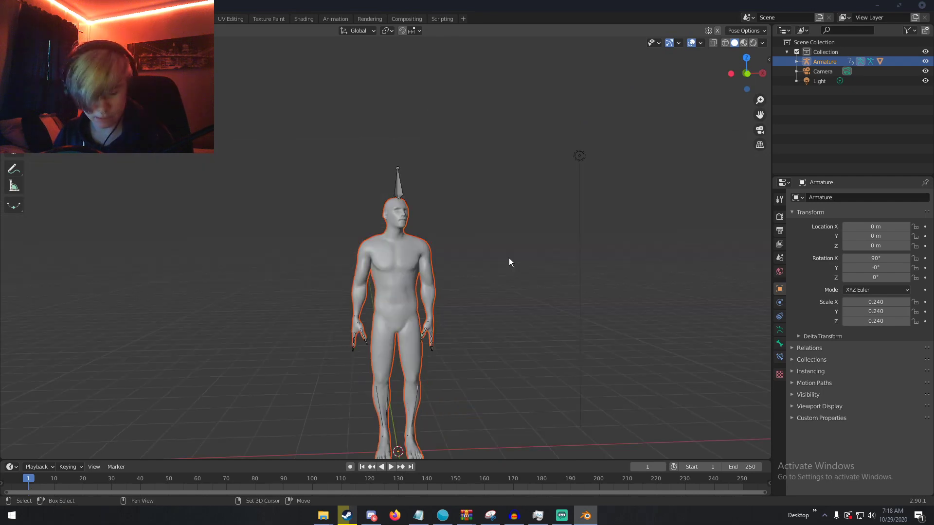
- Return the armature to Object Mode and deselect it
key(shift+a)
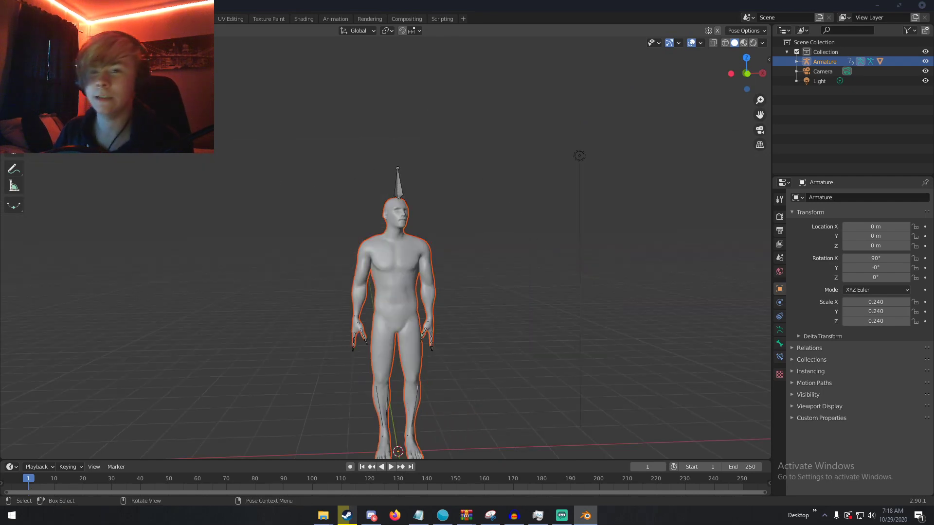
click(46, 42)
click(315, 194)
middle_drag(313, 229, 286, 227)
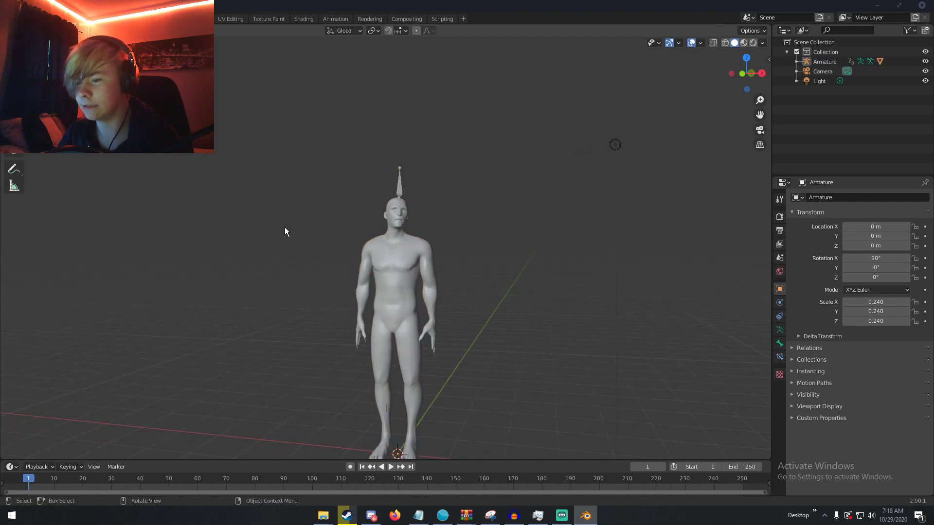
- Add a Bezier circle and raise it along the Z axis to the figure's head as a halo
key(shift+a)
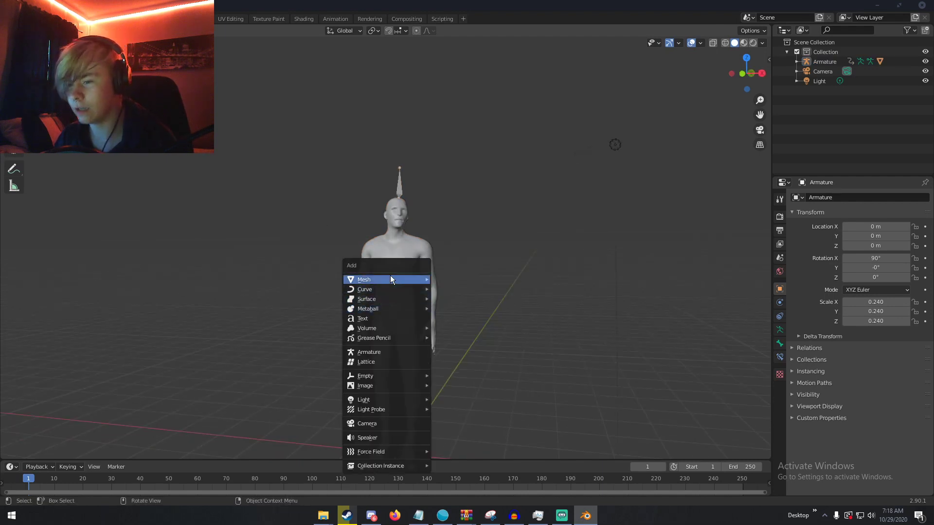
mouse_move(392, 287)
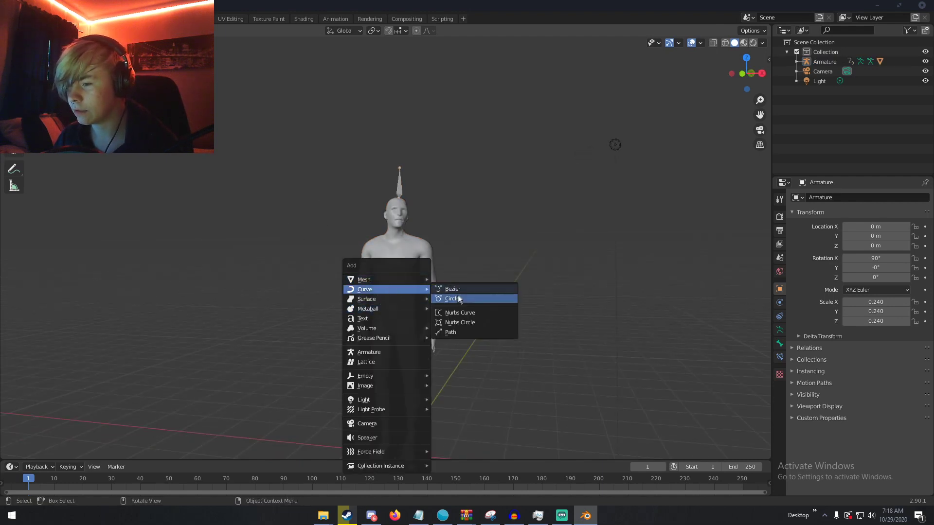
click(496, 299)
scroll(498, 321, down, 1)
middle_drag(463, 347, 493, 358)
middle_drag(460, 322, 455, 296)
scroll(455, 297, up, 4)
key(g)
key(z)
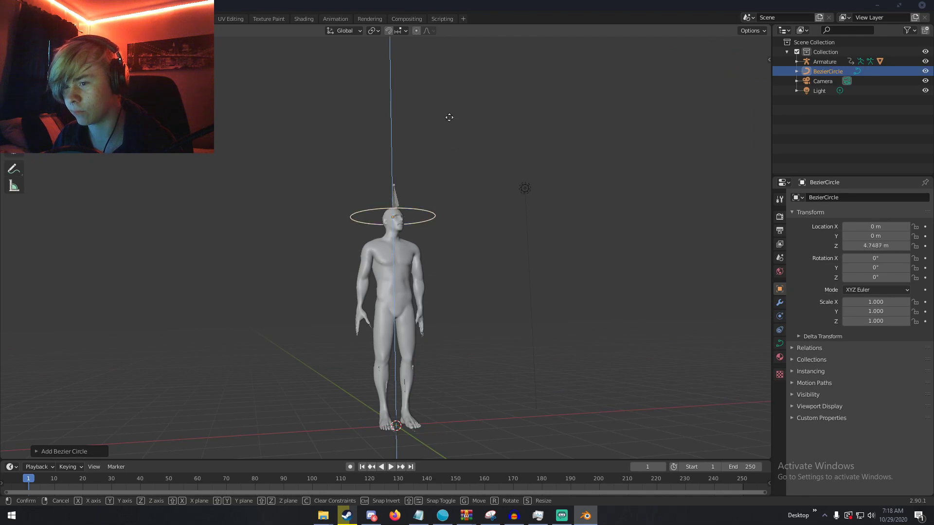
click(456, 215)
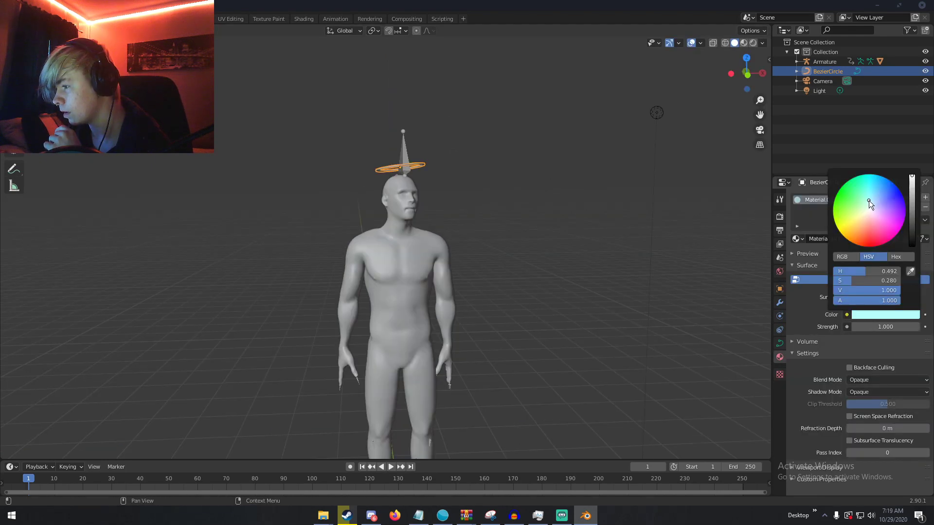
- Set the halo's emission color to pale cyan (H 0.492, S about 0.267) and its strength to 10
drag(870, 204, 871, 204)
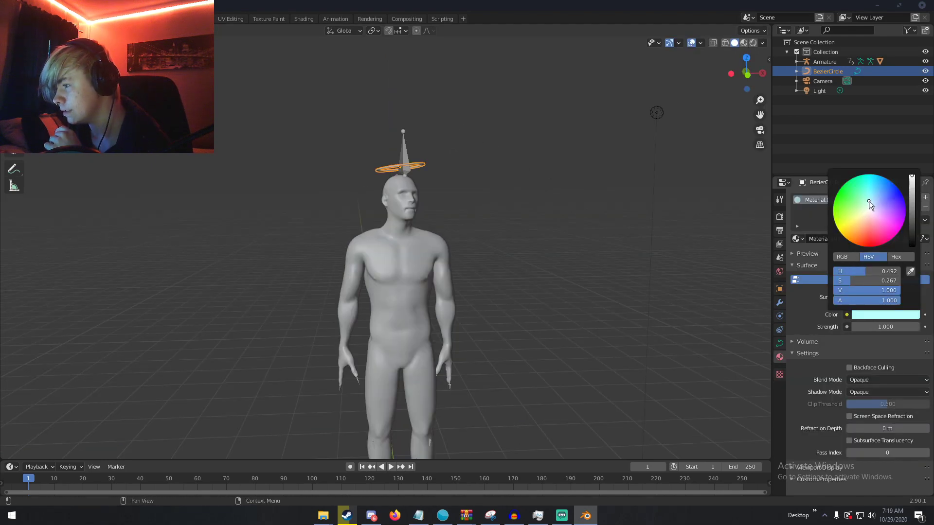
click(886, 325)
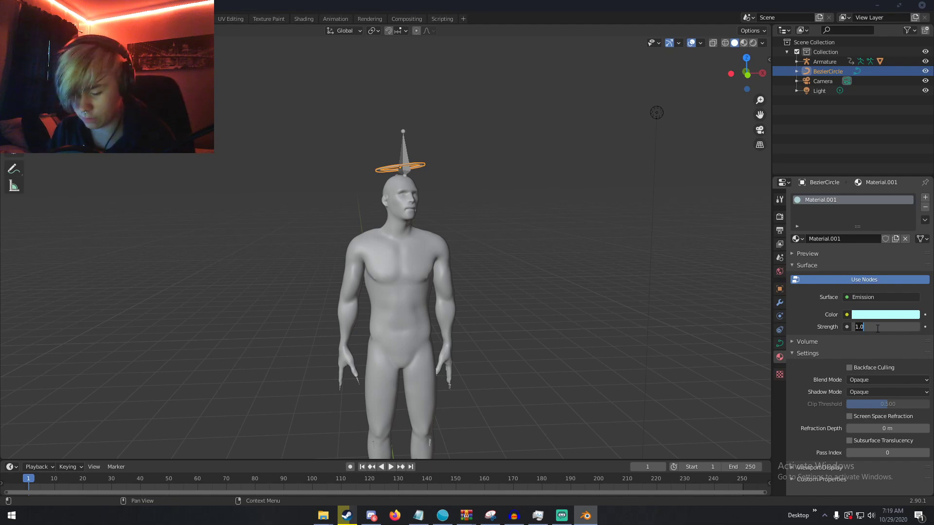
key(Return)
- Deselect everything and add a cube mesh to the scene
scroll(567, 177, down, 3)
key(a)
key(alt+a)
scroll(467, 218, up, 2)
key(shift+a)
mouse_move(455, 206)
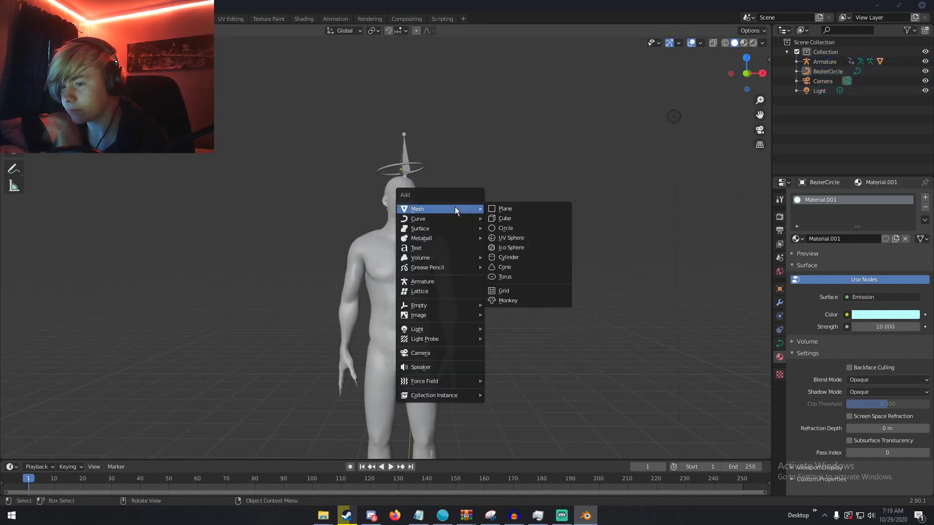
click(511, 222)
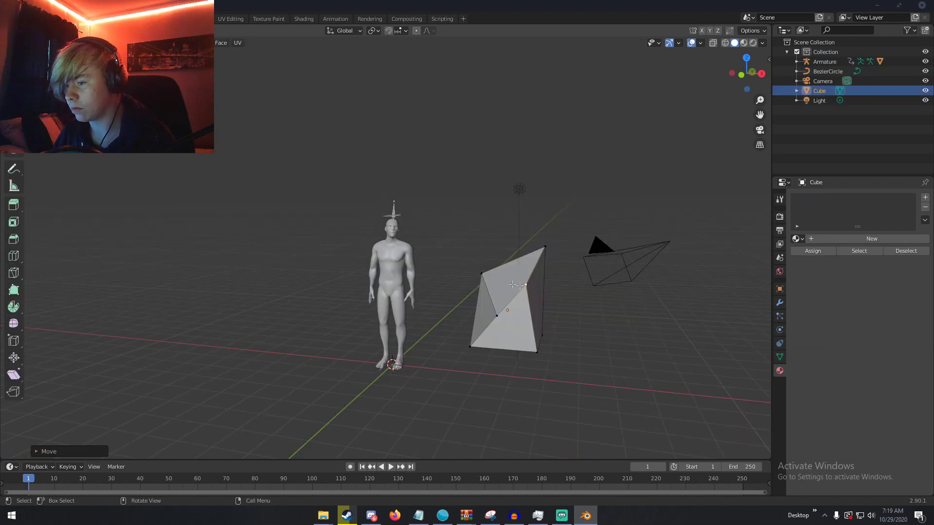
- Move an upper corner vertex of the cube to make its shape more irregular
click(483, 277)
key(g)
click(494, 286)
click(568, 336)
mouse_move(568, 335)
middle_down()
mouse_move(544, 299)
mouse_move(592, 321)
mouse_move(556, 323)
middle_up()
- Add two centered loop cuts across the distorted cube
mouse_move(448, 339)
middle_down()
mouse_move(454, 335)
mouse_move(438, 327)
mouse_move(559, 344)
mouse_move(370, 338)
mouse_move(432, 336)
middle_up()
key(ctrl+r)
click(365, 337)
right_click(366, 337)
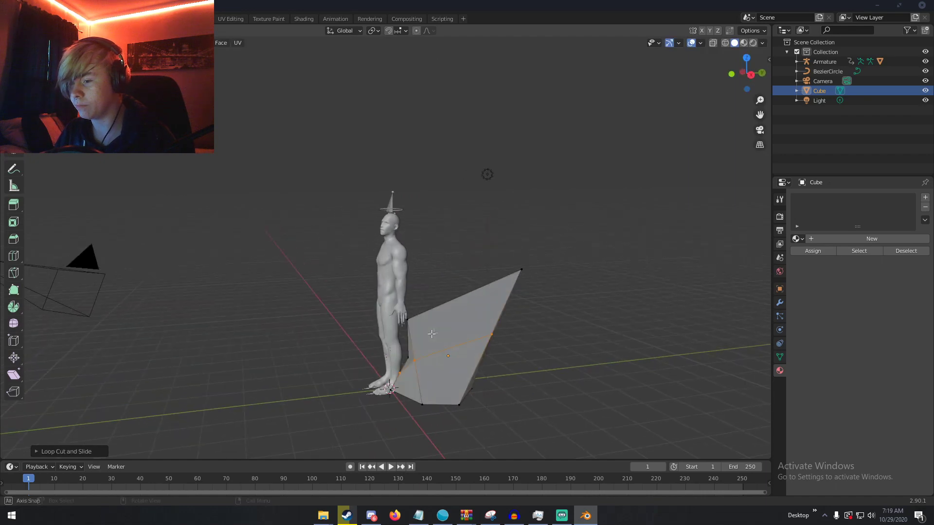
key(ctrl+r)
click(440, 308)
right_click(440, 307)
- Move a vertex on the cube's new edge loops slightly to break up its outline
click(456, 344)
key(g)
click(459, 344)
middle_drag(459, 344, 557, 339)
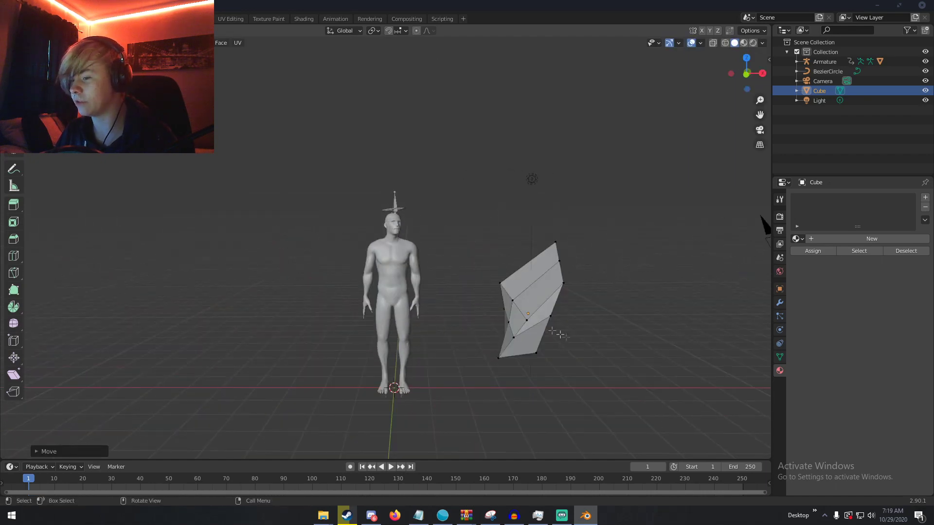
- Pull two vertices on the cube's rear edge inward from a side view and leave Edit Mode
key(KP_3)
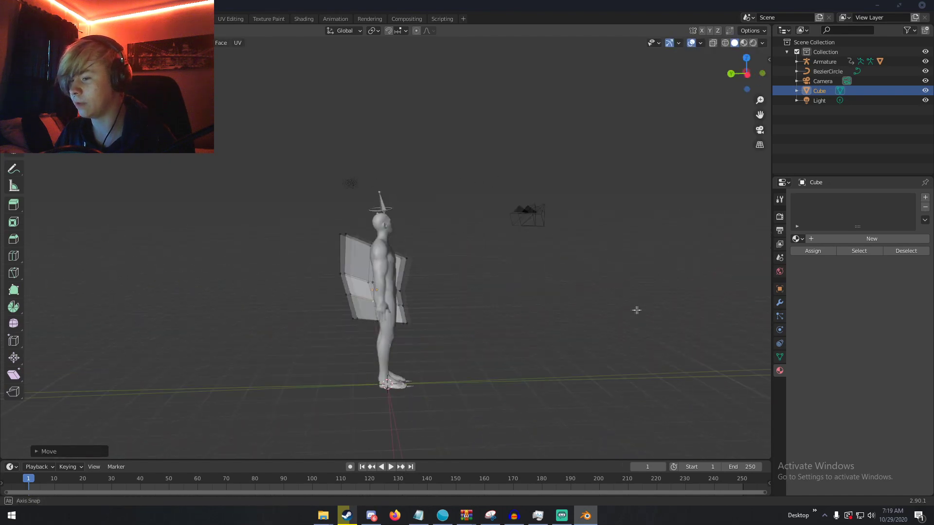
click(341, 275)
key(g)
click(359, 277)
click(346, 295)
key(g)
click(360, 295)
middle_drag(373, 294, 503, 278)
scroll(502, 277, down, 2)
middle_drag(376, 294, 592, 311)
key(Tab)
- Try a Subdivision Surface modifier on the distorted cube and remove it again
scroll(594, 309, up, 4)
click(780, 302)
click(839, 197)
click(767, 358)
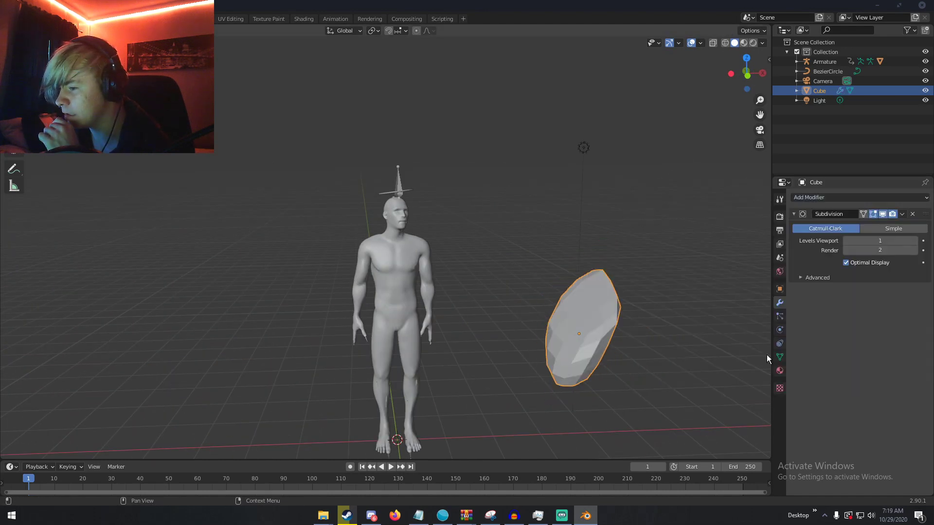
click(912, 214)
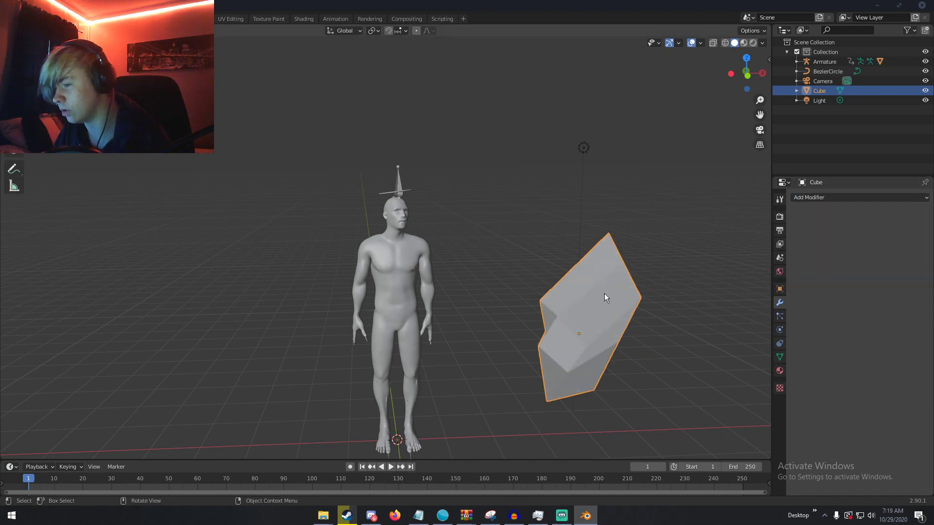
- Switch to the Sculpting workspace, choose the Flatten brush and enable Dyntopo for the cube
middle_drag(604, 294, 563, 270)
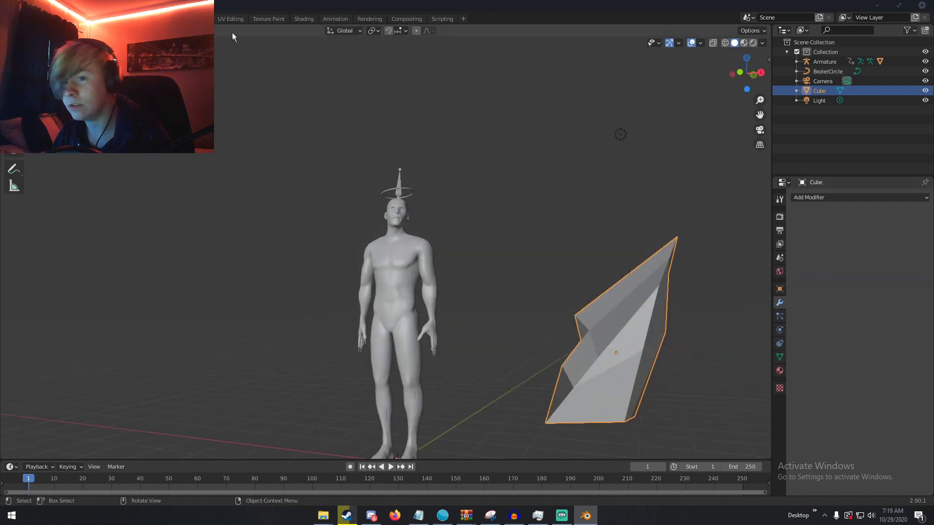
click(199, 19)
scroll(485, 168, down, 4)
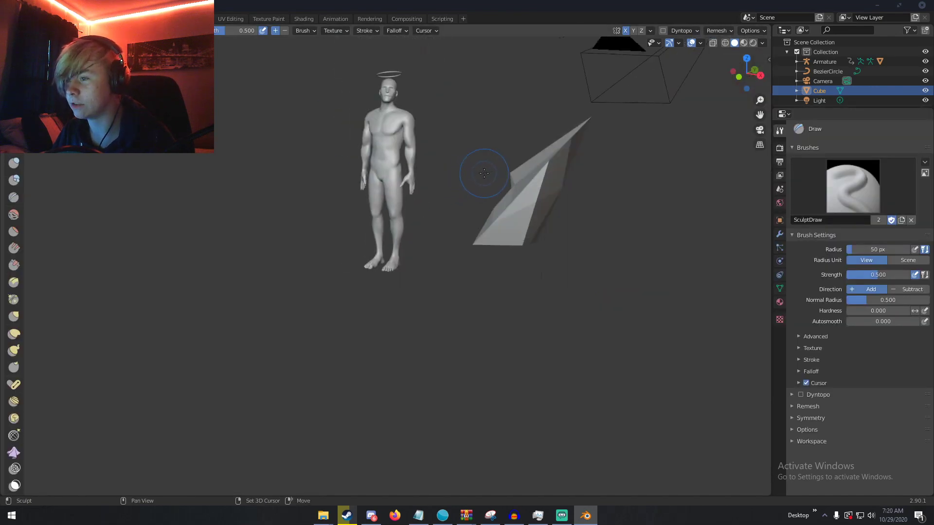
middle_drag(485, 168, 416, 216)
scroll(416, 216, down, 1)
scroll(242, 237, up, 1)
scroll(240, 236, up, 3)
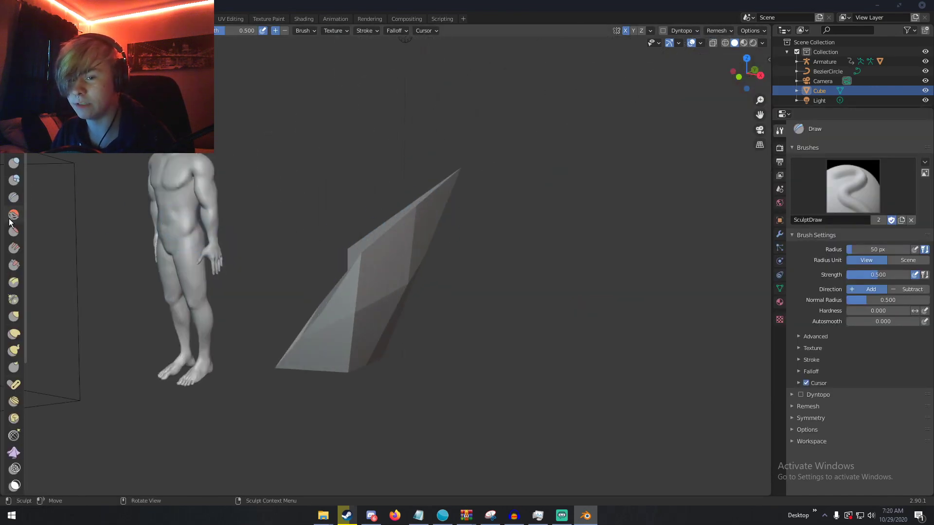
click(15, 237)
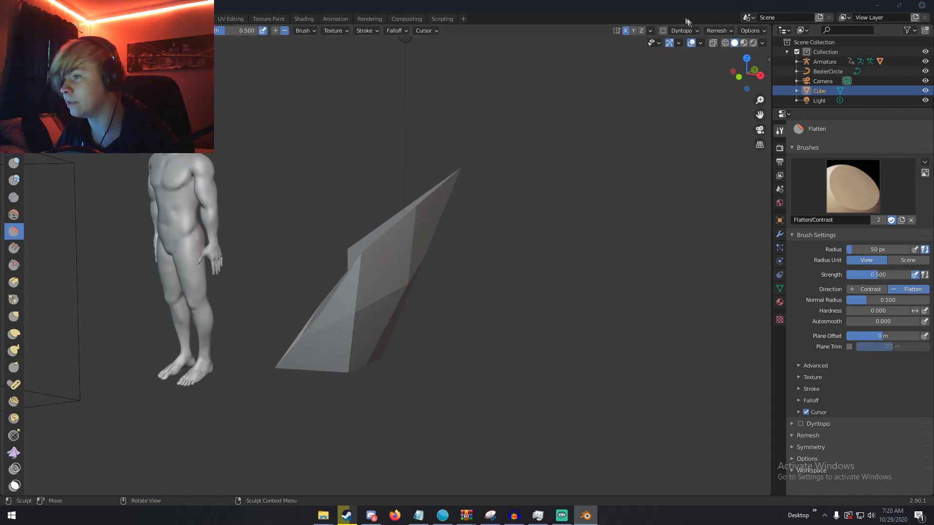
click(662, 31)
click(669, 60)
- Sculpt the cube with Flatten strokes over its faces and edges to give it a rough rock surface
drag(407, 238, 394, 281)
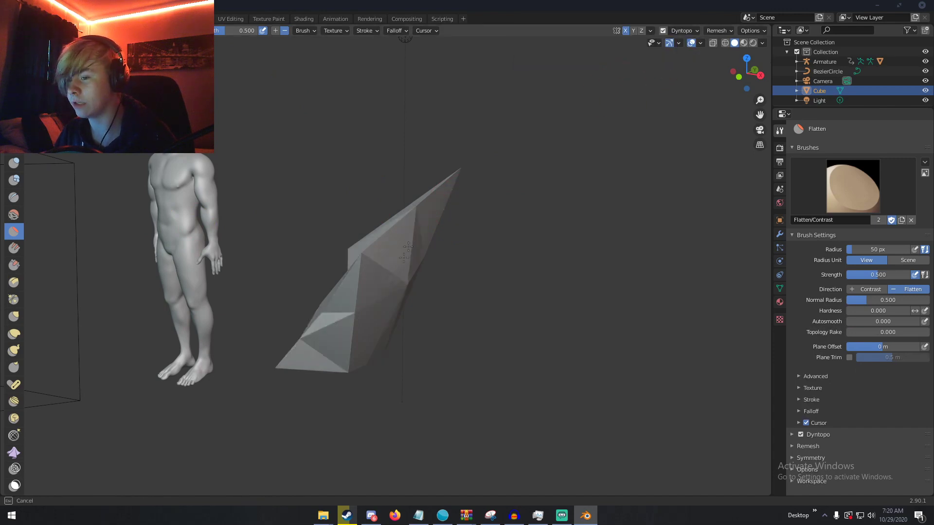
mouse_move(515, 226)
mouse_down()
mouse_move(544, 265)
mouse_move(539, 281)
mouse_up()
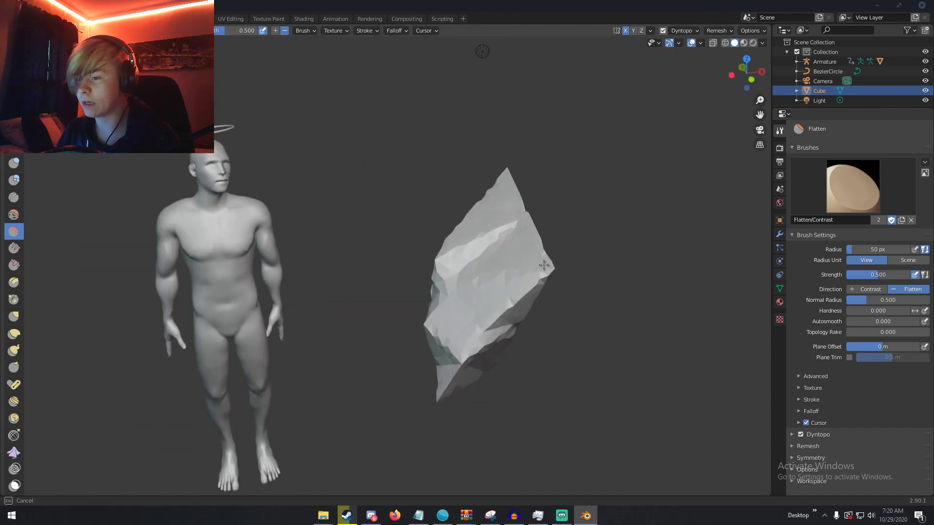
middle_drag(539, 281, 572, 265)
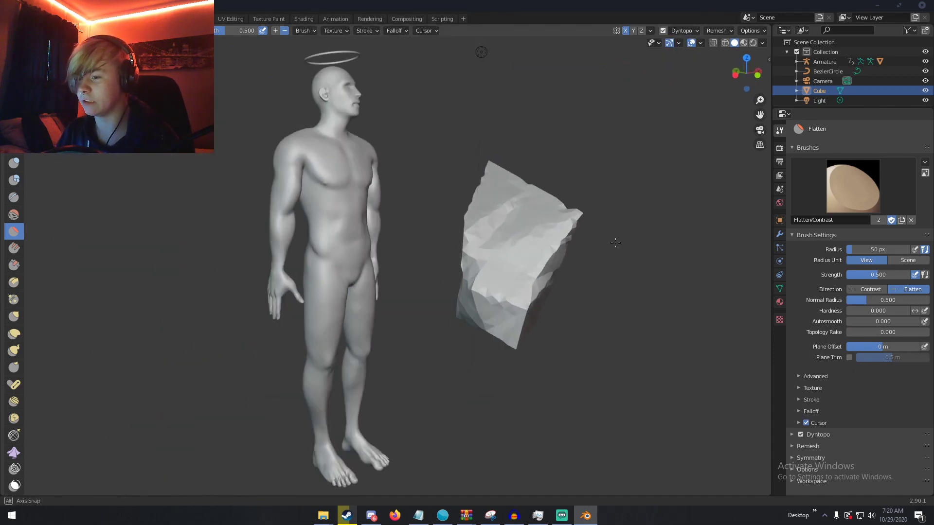
- Return to the Layout workspace and move the sculpted rock up to the opposite side of the figure
click(132, 18)
scroll(420, 194, down, 5)
middle_drag(420, 194, 532, 229)
key(g)
click(388, 199)
- Rotate the sculpted rock 90 degrees about the Z axis and scale it down to roughly the size of the figure's head
scroll(431, 199, up, 2)
scroll(431, 199, up, 1)
text(rz)
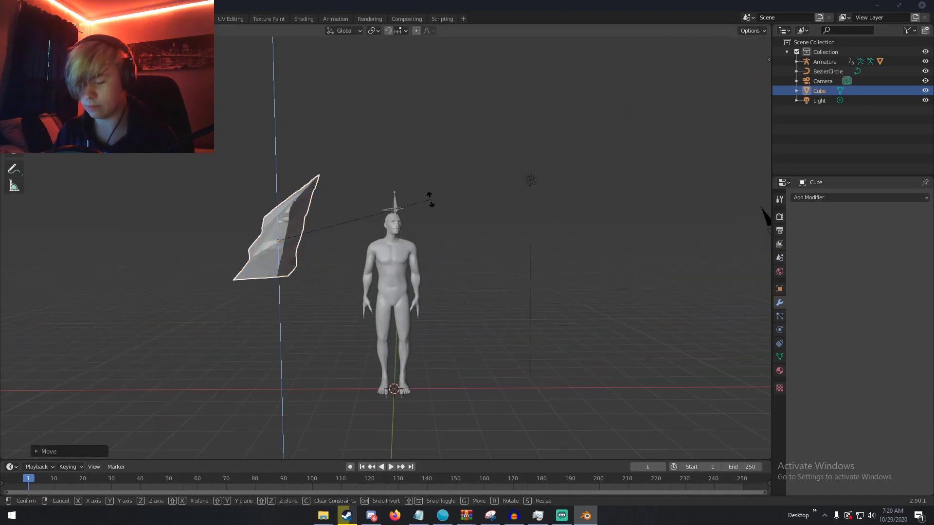
text(90)
key(Return)
key(s)
click(311, 212)
scroll(311, 212, up, 1)
middle_drag(312, 211, 322, 212)
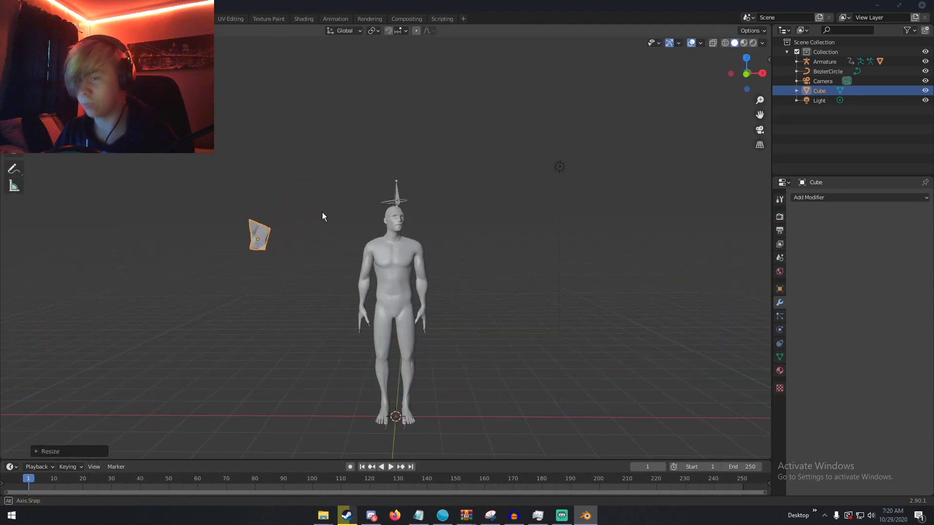
- Place the rock against the side of the figure's head, with two smaller copies clustered just below it
key(g)
click(454, 193)
middle_drag(454, 192, 546, 211)
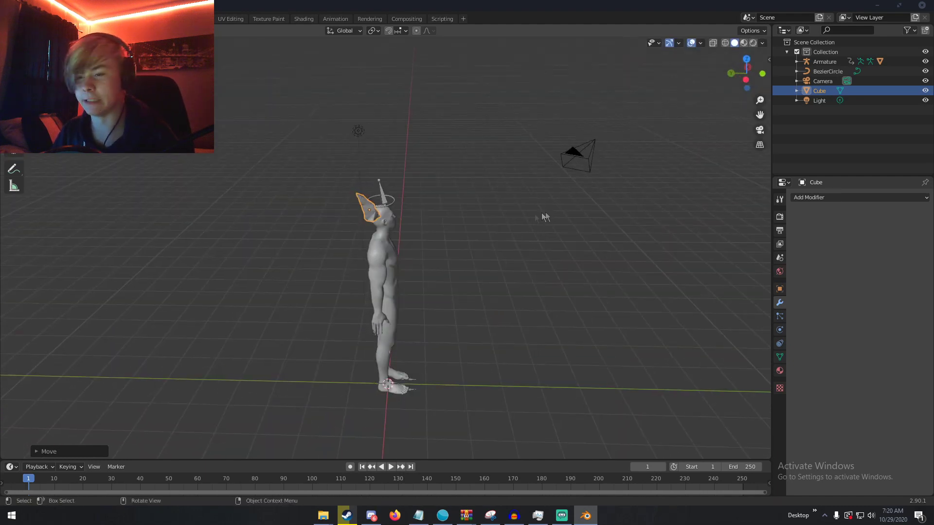
scroll(471, 207, up, 4)
middle_drag(471, 206, 336, 224)
key(g)
click(437, 139)
middle_drag(406, 150, 394, 115)
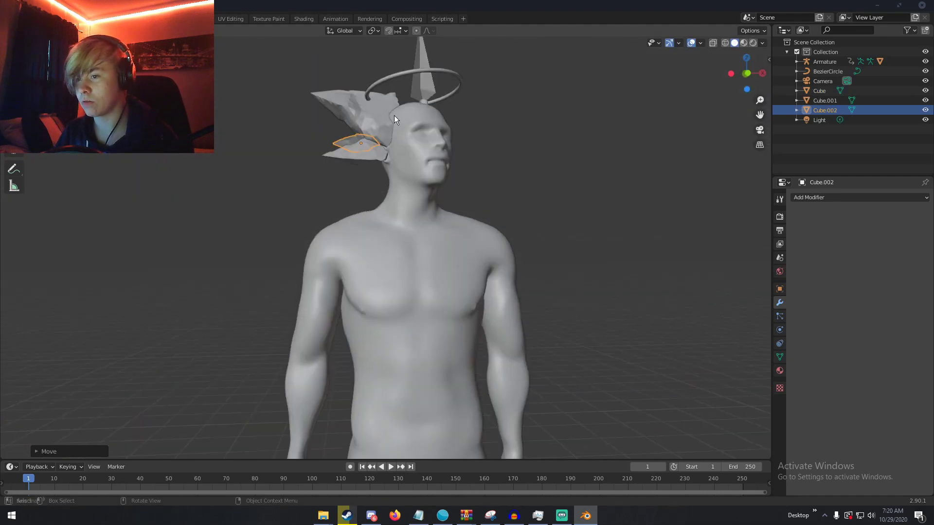
- Give the largest rock a new material with a Glass BSDF surface and a roughness of 0.784
click(363, 109)
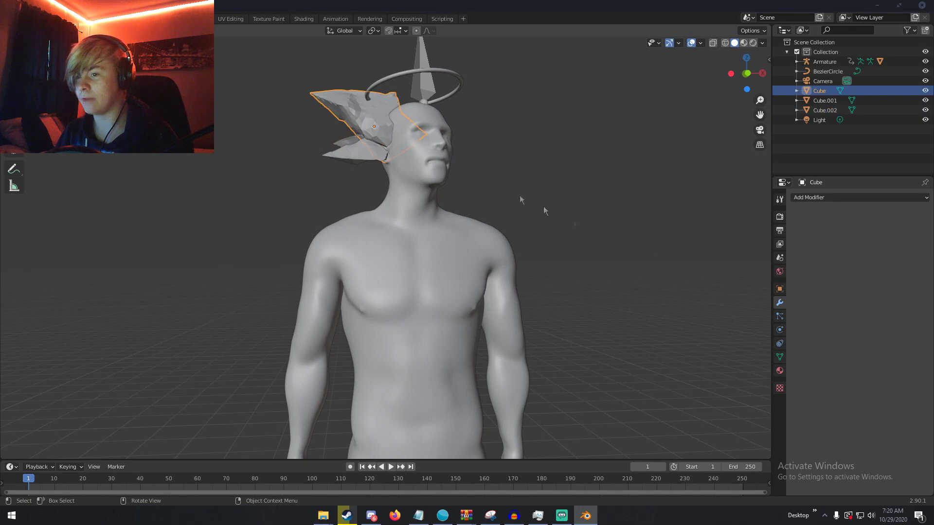
click(837, 197)
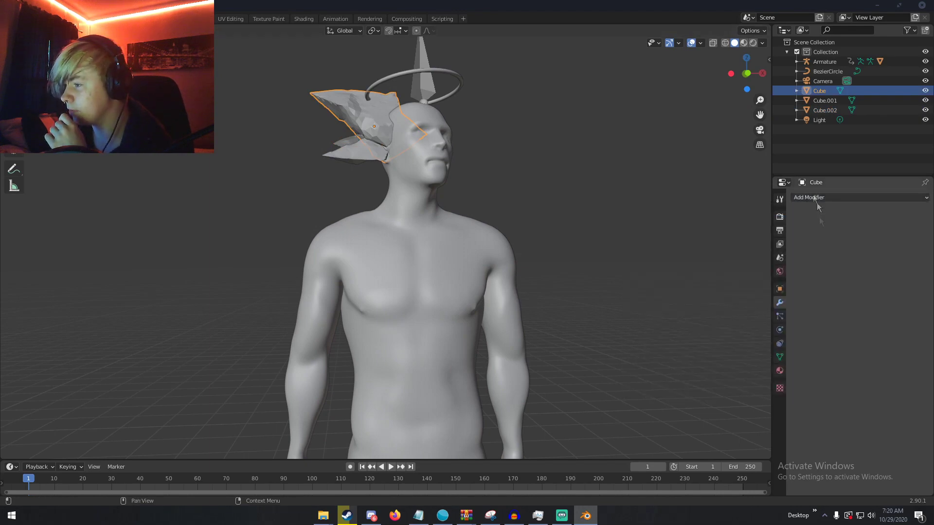
click(779, 371)
click(872, 238)
click(883, 295)
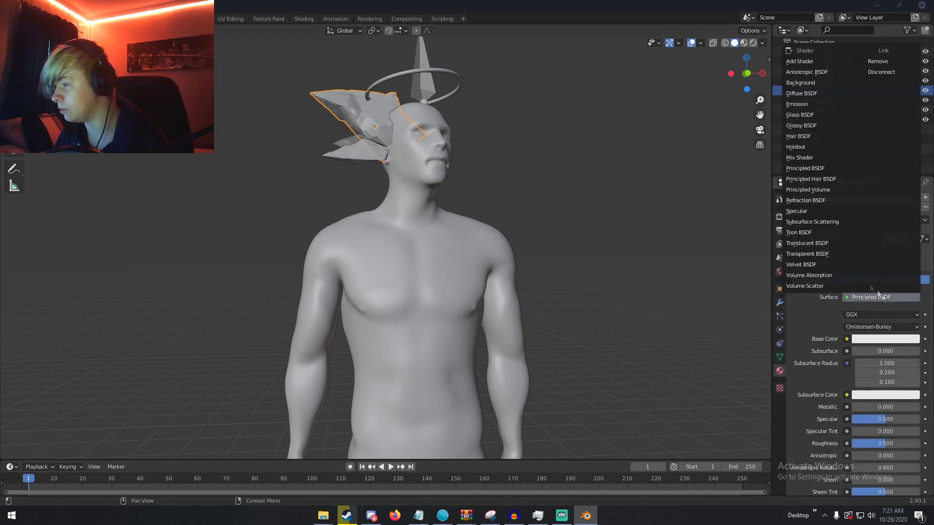
click(807, 115)
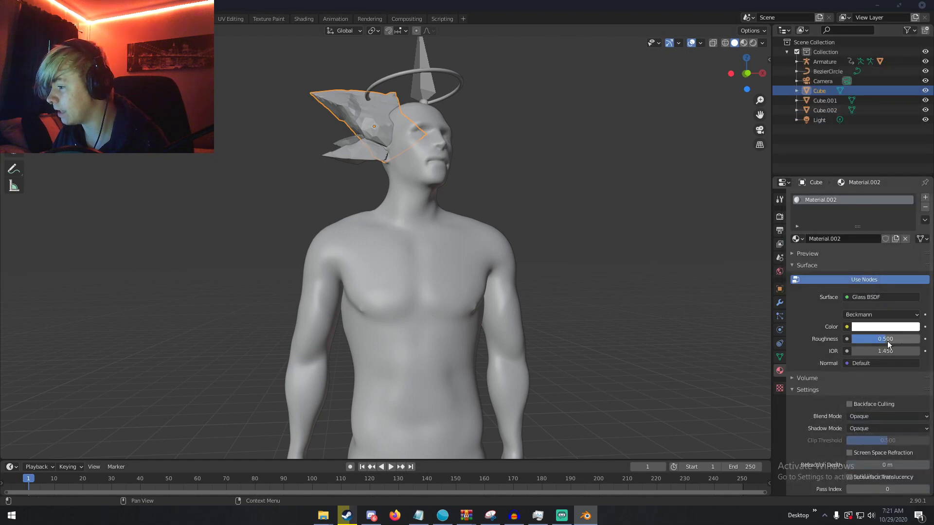
drag(905, 339, 904, 339)
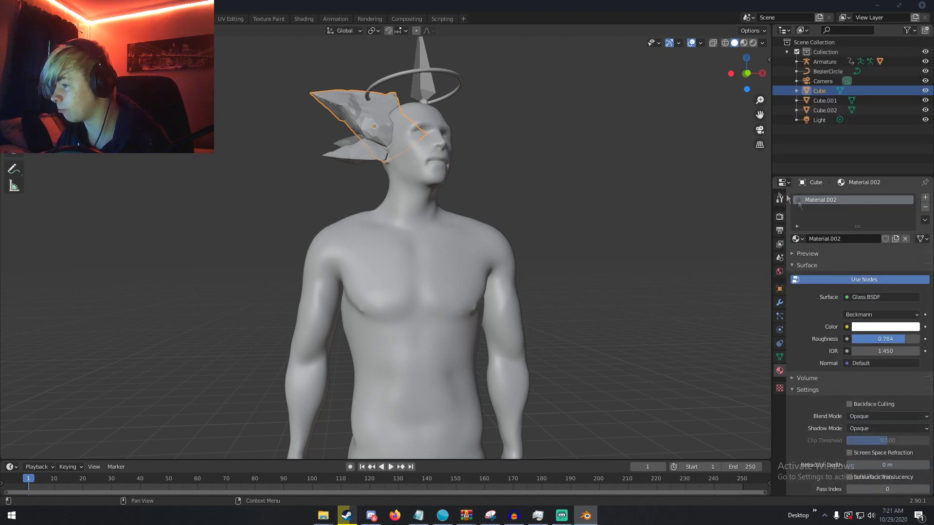
- Copy the glass material from the largest rock to the two smaller rocks
click(343, 154)
shift+click(346, 139)
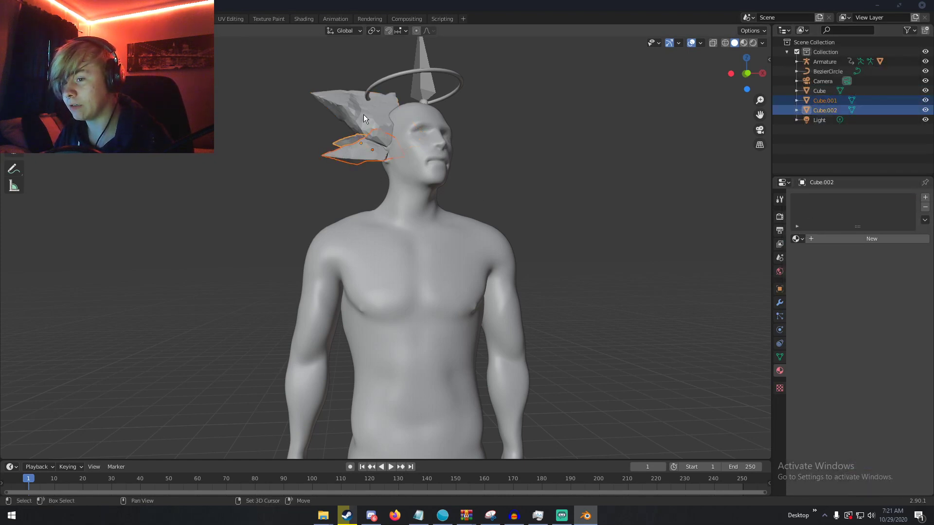
shift+click(365, 115)
click(924, 219)
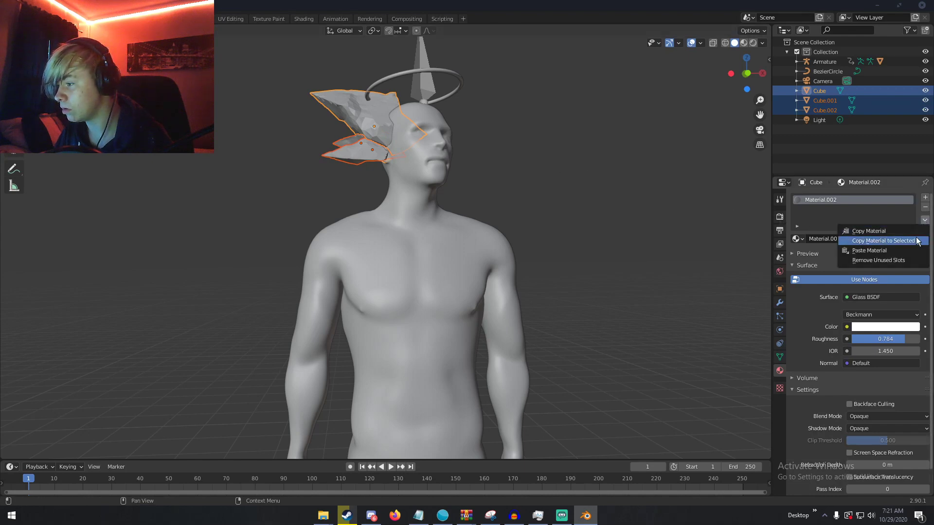
click(876, 252)
click(357, 154)
click(346, 140)
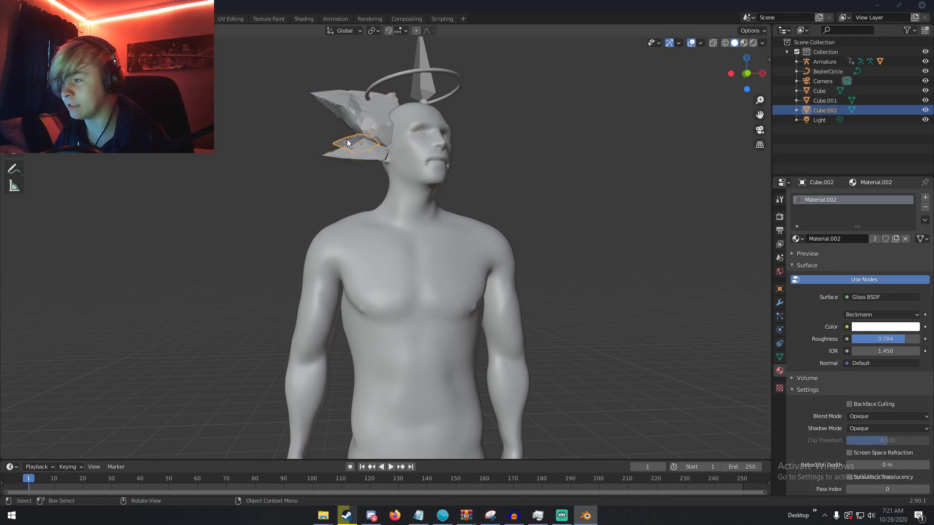
- Set the point light's power to 25 W and its color to light pink
scroll(381, 176, down, 3)
key(a)
key(a)
scroll(632, 145, down, 2)
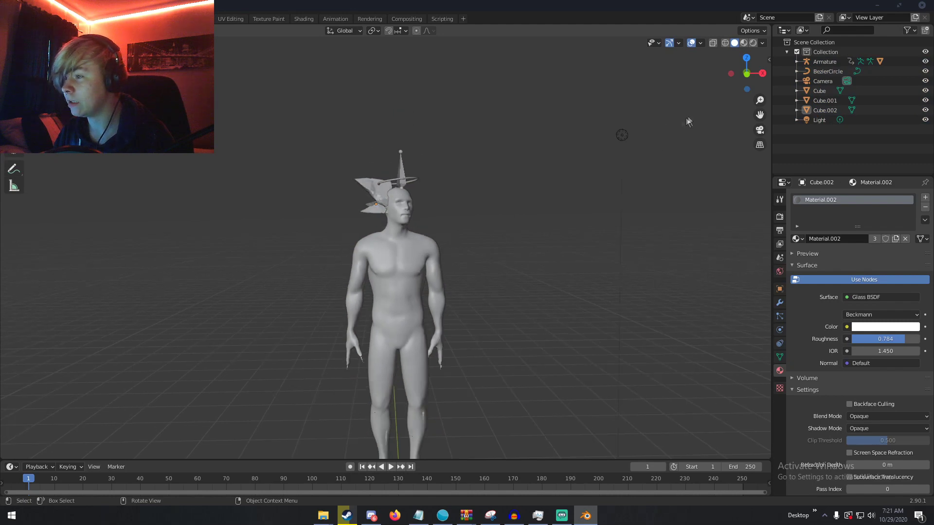
click(622, 135)
click(878, 261)
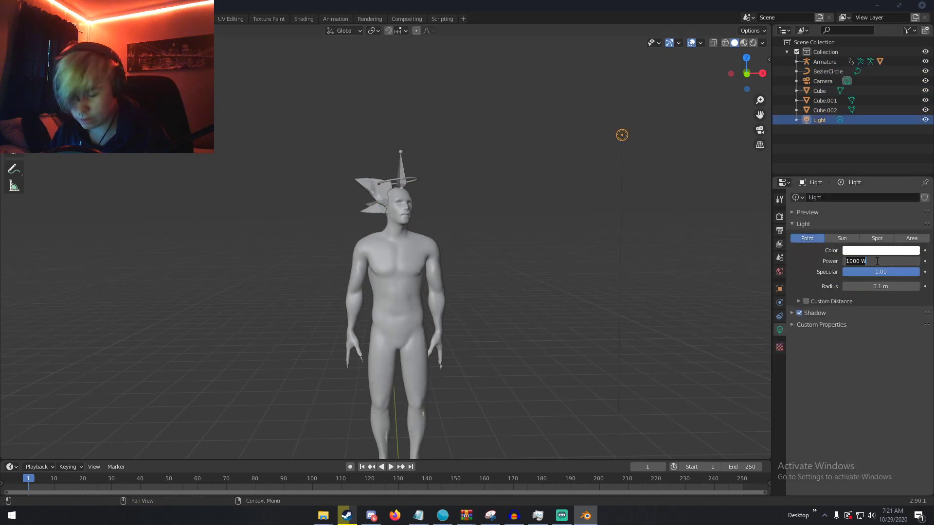
key(Return)
click(884, 251)
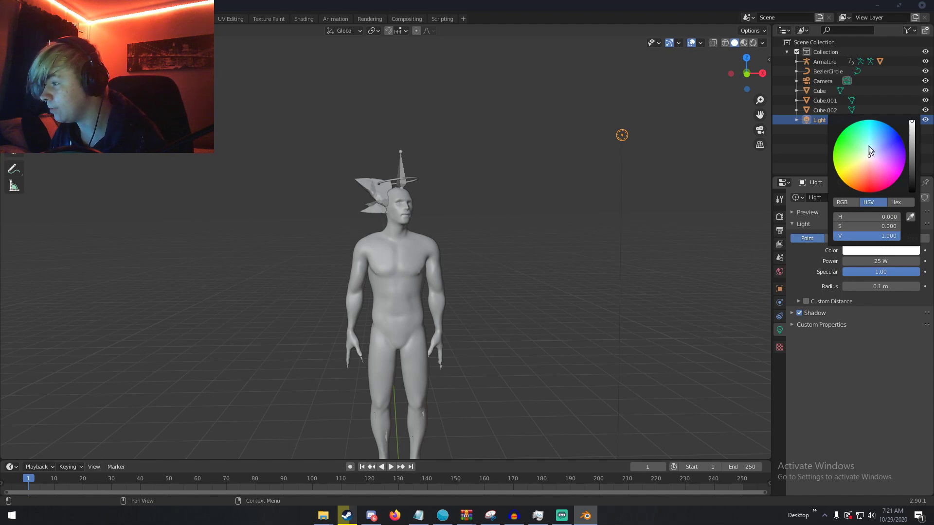
click(873, 164)
- Move the point light in among the rocks beside the figure's head
scroll(603, 190, down, 1)
key(g)
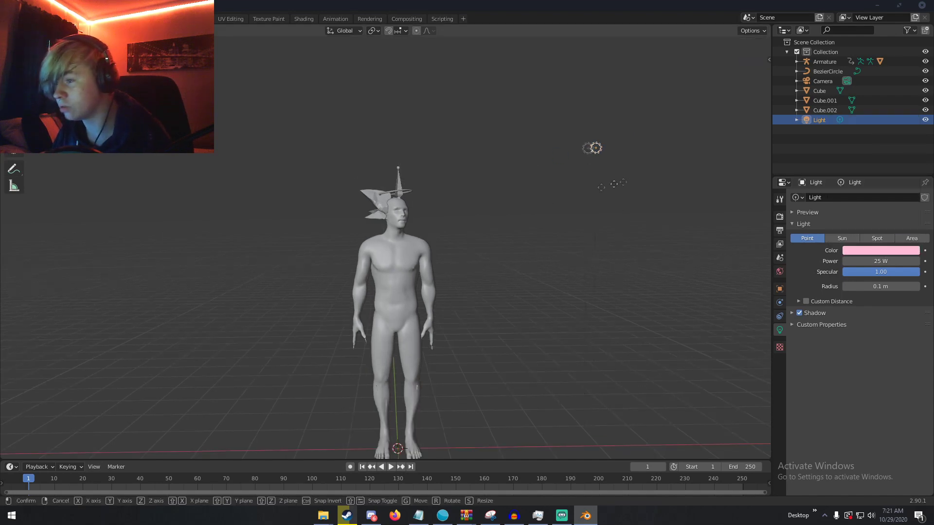
click(389, 244)
middle_drag(389, 244, 488, 225)
click(547, 250)
scroll(593, 244, up, 4)
key(g)
key(g)
click(477, 230)
scroll(489, 225, up, 4)
scroll(448, 153, down, 4)
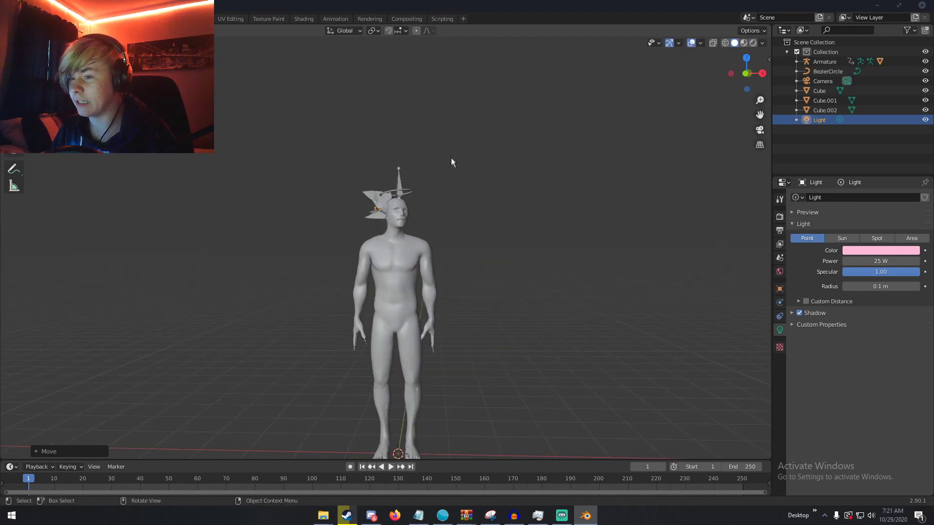
- Frame the figure's head and upper body and align the camera to this view
scroll(477, 203, up, 3)
middle_drag(476, 205, 477, 284)
key(KP_0)
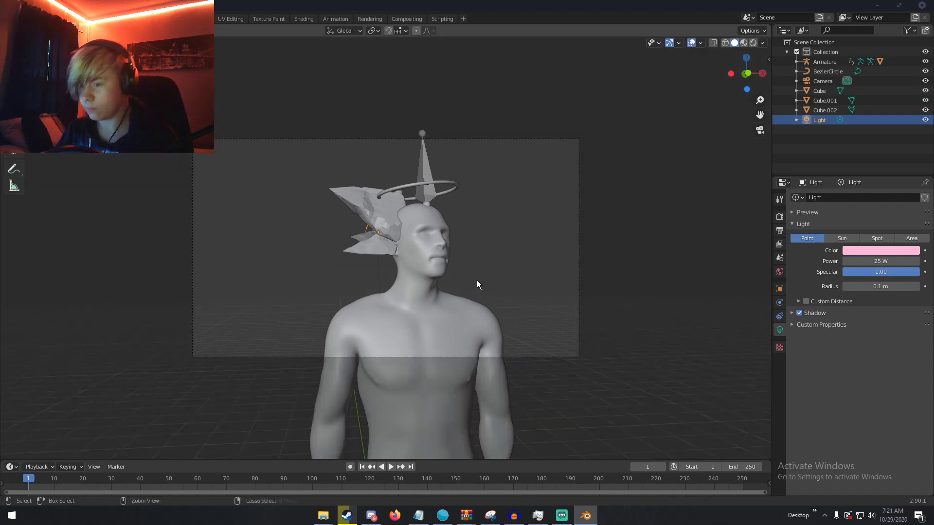
- Switch the render engine to Cycles and set the device to GPU Compute
click(780, 216)
click(862, 198)
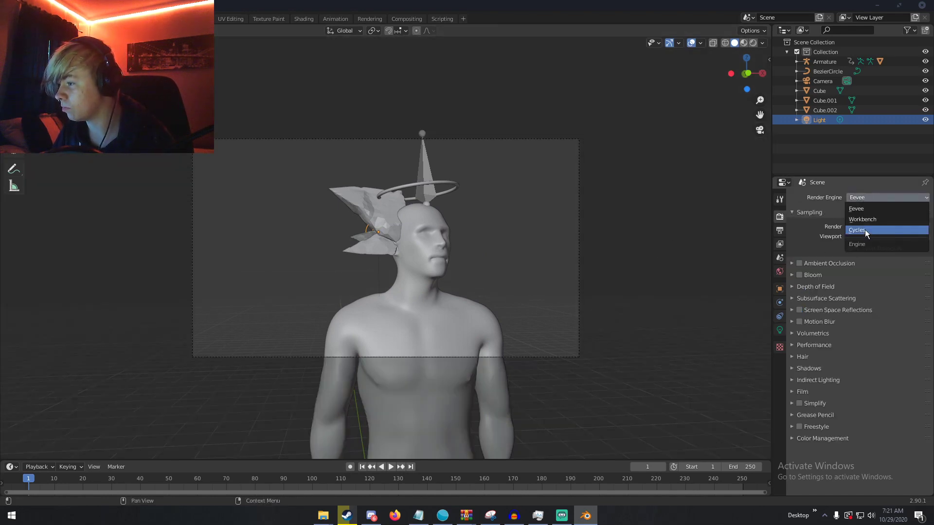
click(863, 229)
click(874, 222)
click(866, 233)
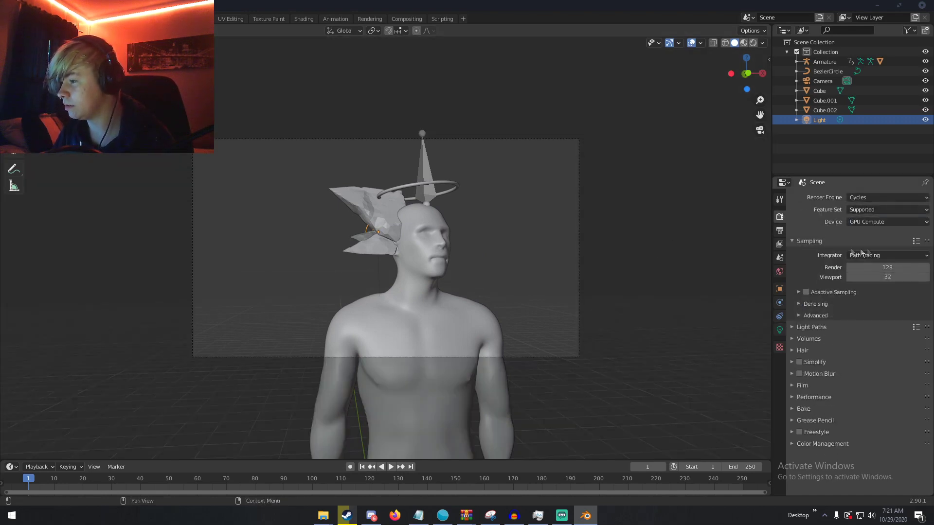
- Set the horizontal render resolution to 1080 px and select the camera
click(779, 230)
click(883, 209)
text(1080)
key(Return)
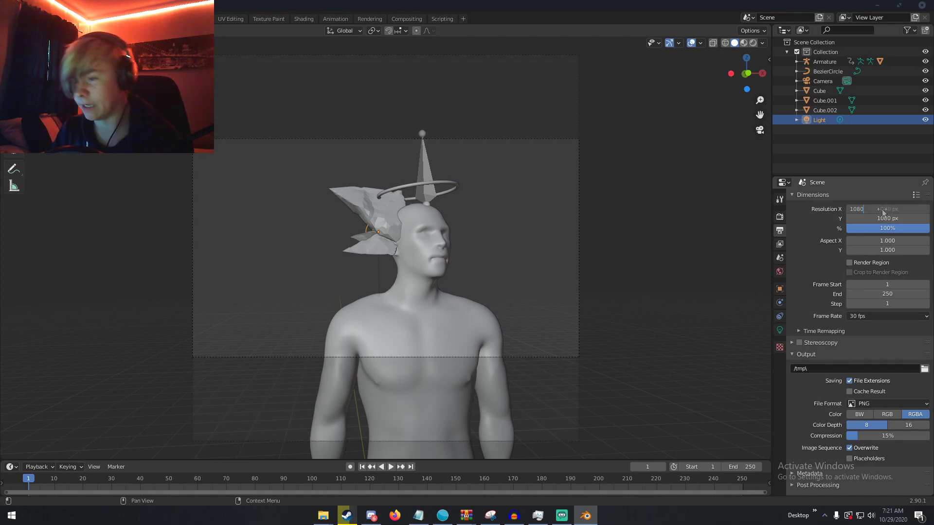
click(780, 330)
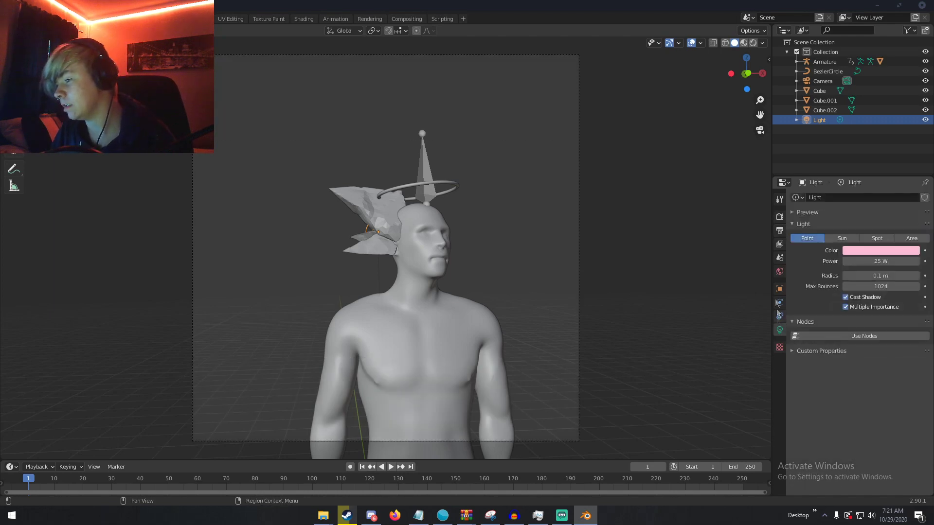
click(823, 81)
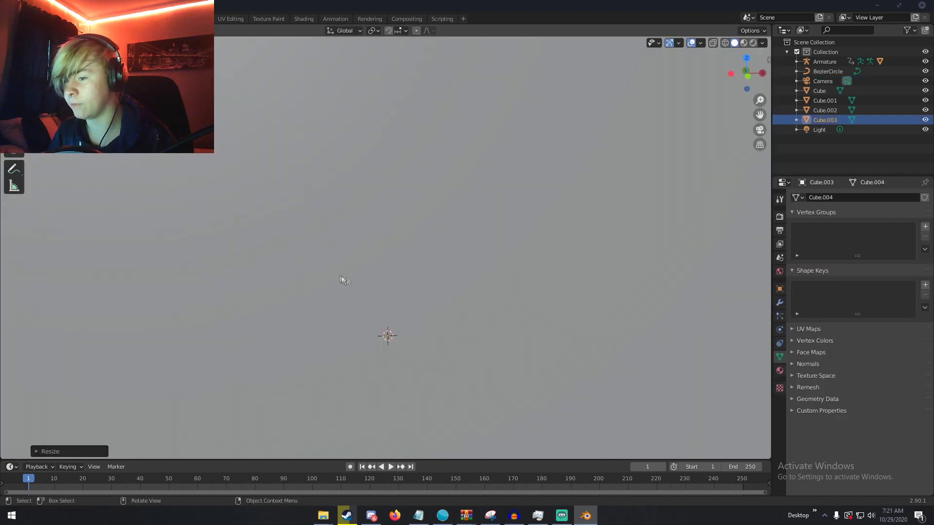
- Add a new material to the large cube enclosing the scene and disconnect its surface shader
scroll(342, 278, down, 5)
scroll(462, 305, down, 2)
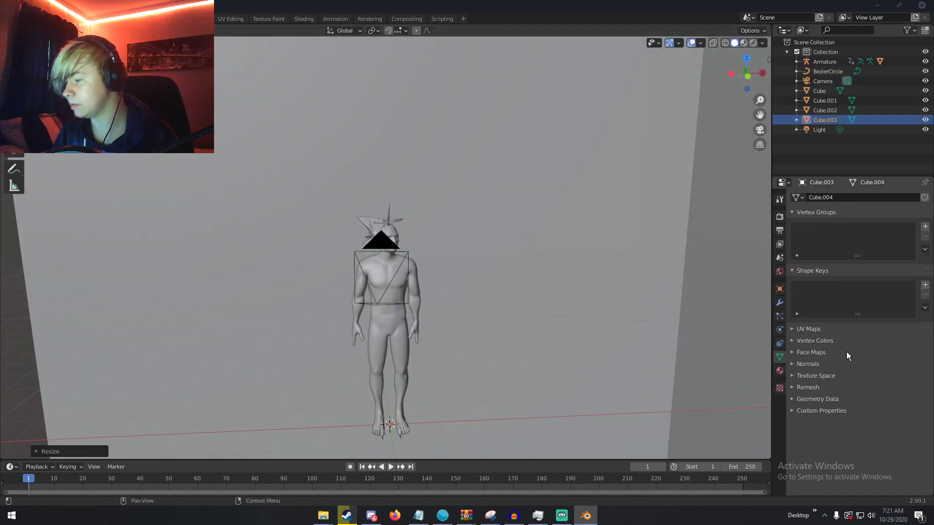
click(779, 371)
click(846, 213)
click(878, 270)
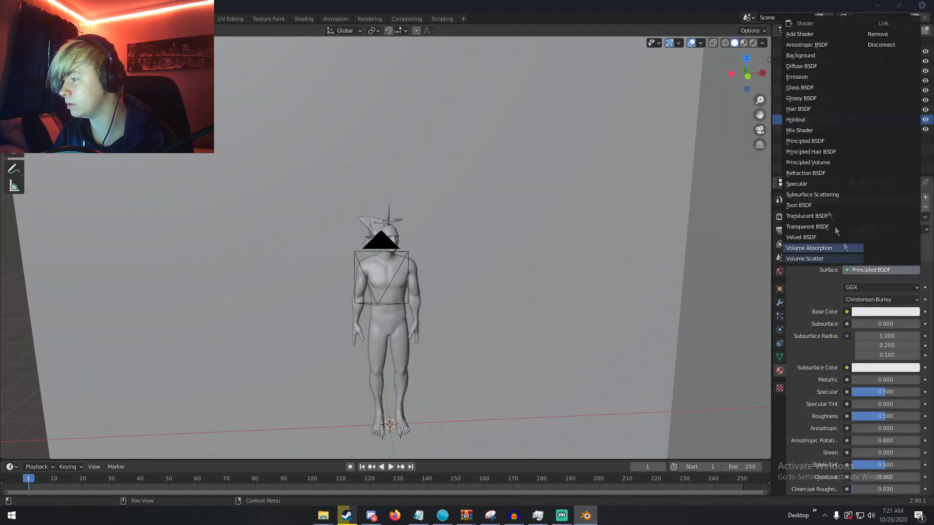
click(885, 46)
- Assign a Principled Volume to the enclosing cube's material and set its density to 0.06
click(812, 286)
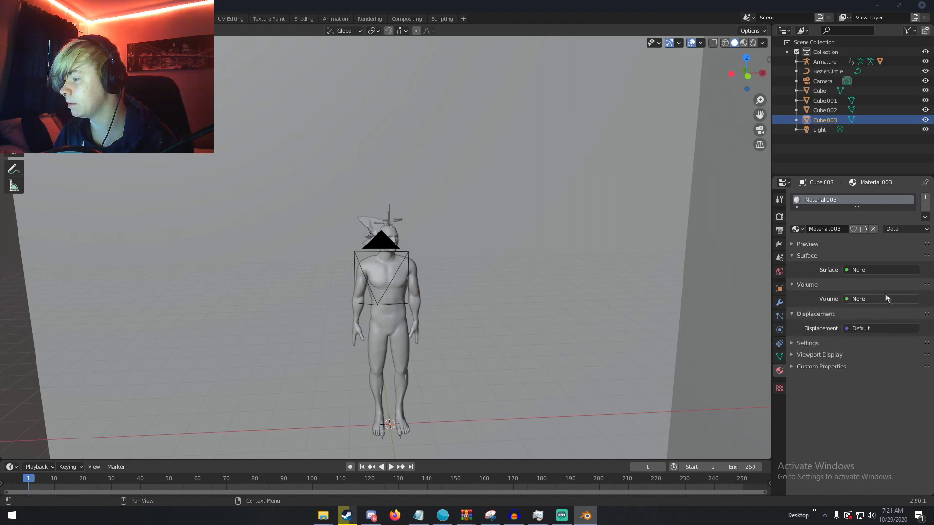
click(887, 299)
click(871, 191)
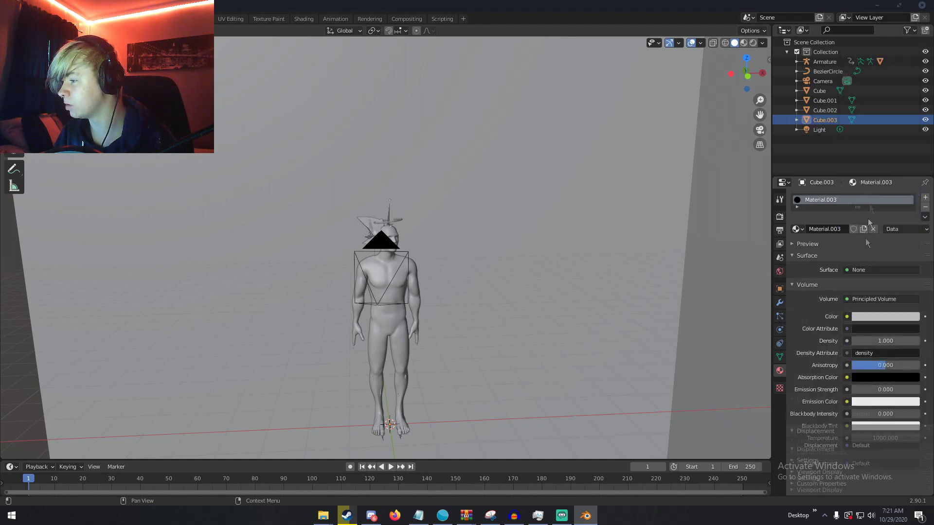
click(876, 340)
text(.06)
key(Return)
- Preview the camera view in Rendered shading with overlays hidden, then return to Solid shading
key(KP_0)
key(z)
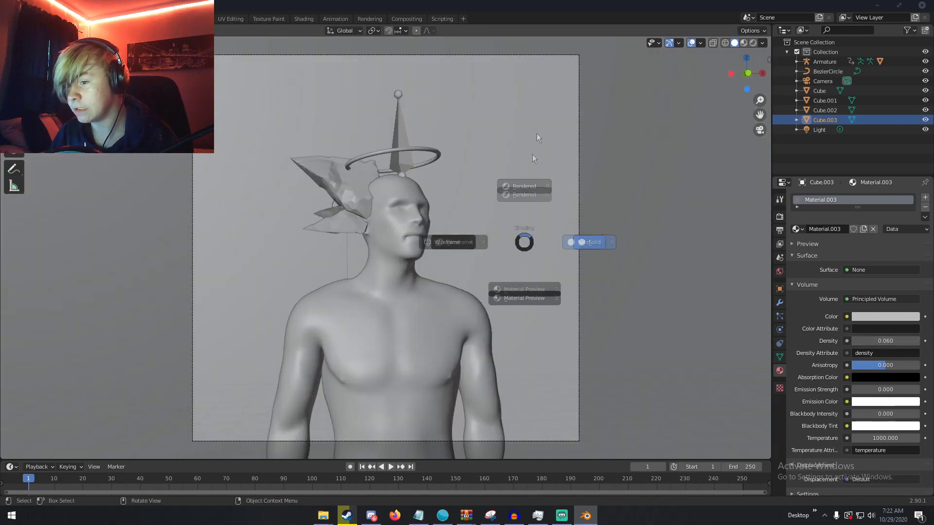
click(568, 92)
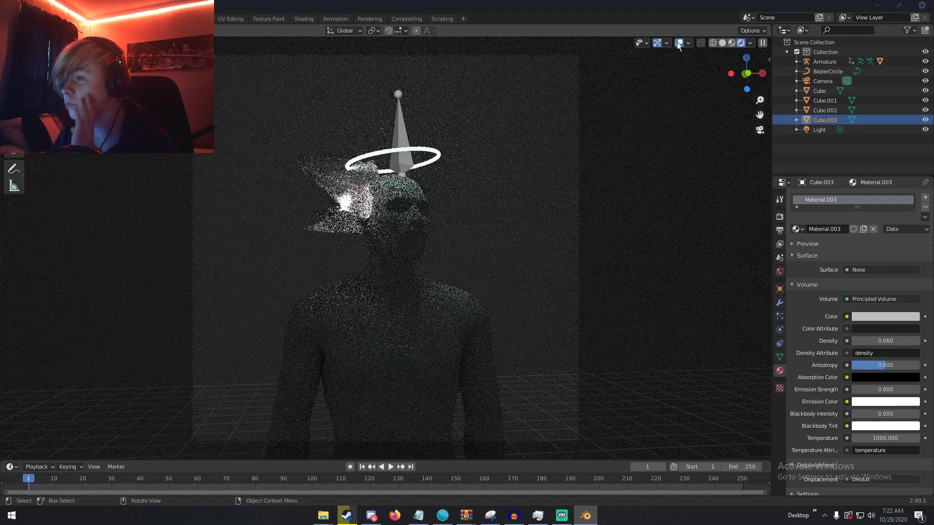
click(678, 43)
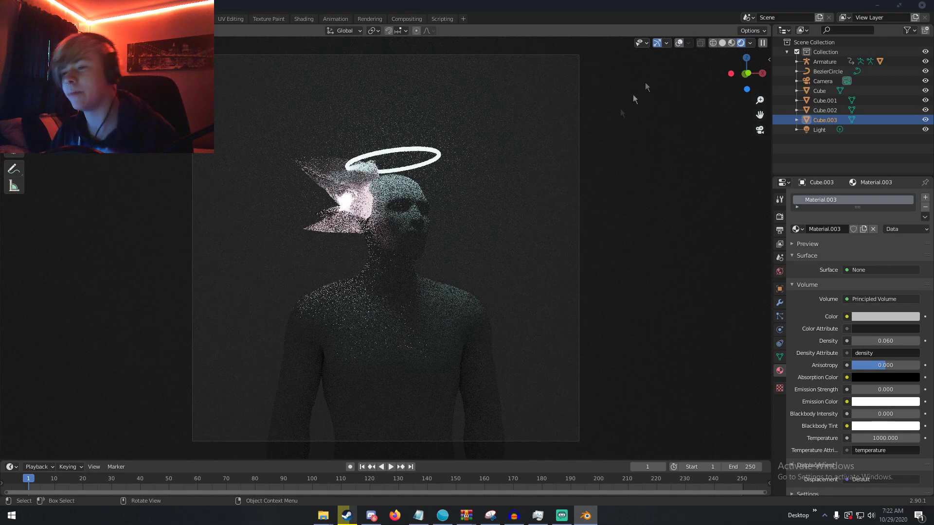
key(z)
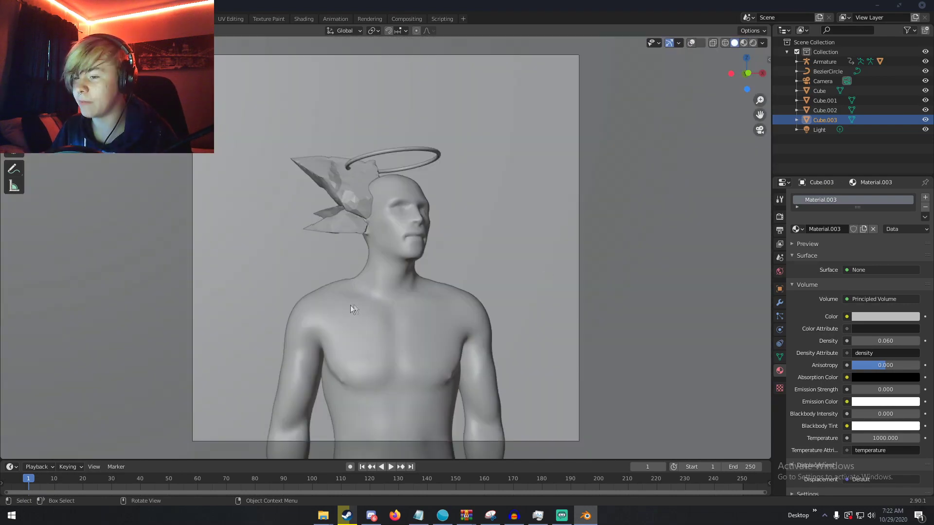
- Give the human figure a new Principled BSDF material with a roughness of 0.110
click(388, 296)
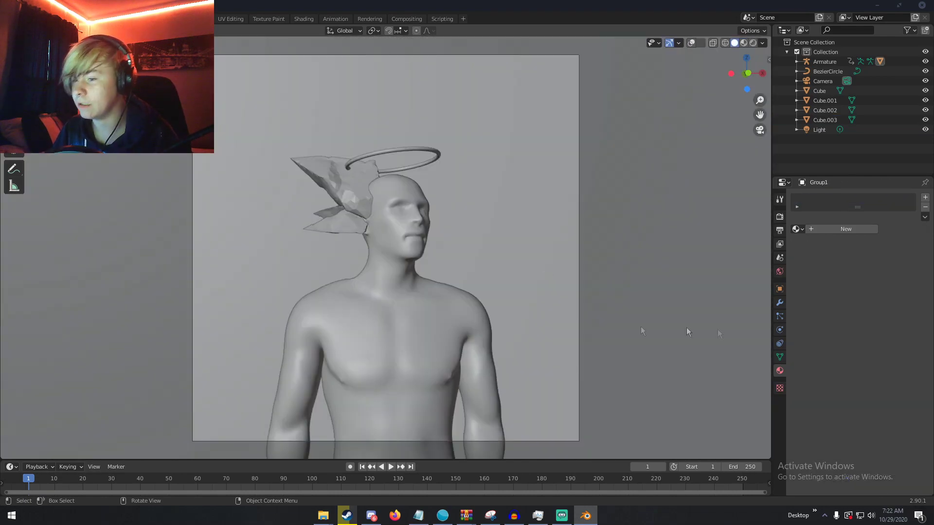
click(822, 229)
drag(884, 417, 860, 416)
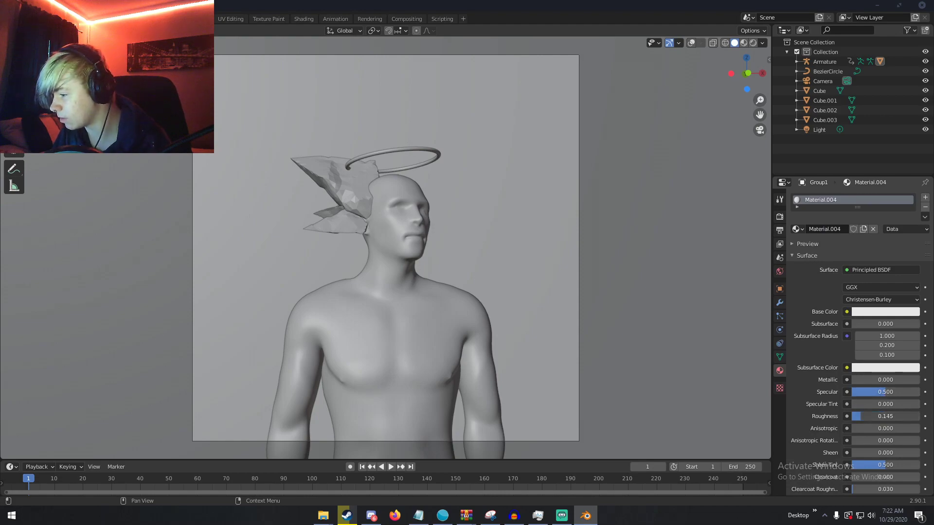
- Check the figure's new material in Rendered shading and switch back to Solid
key(z)
click(523, 109)
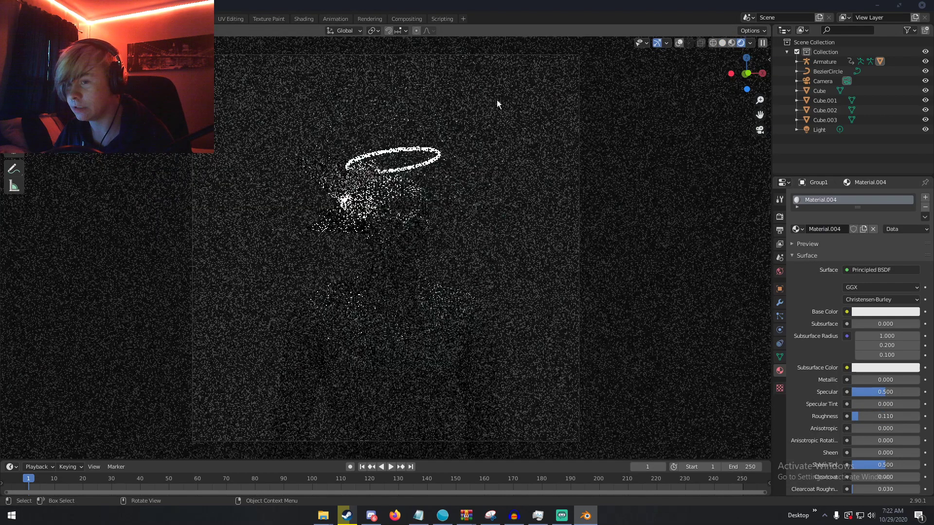
key(z)
click(642, 142)
- Darken the world background color to pure black
click(780, 271)
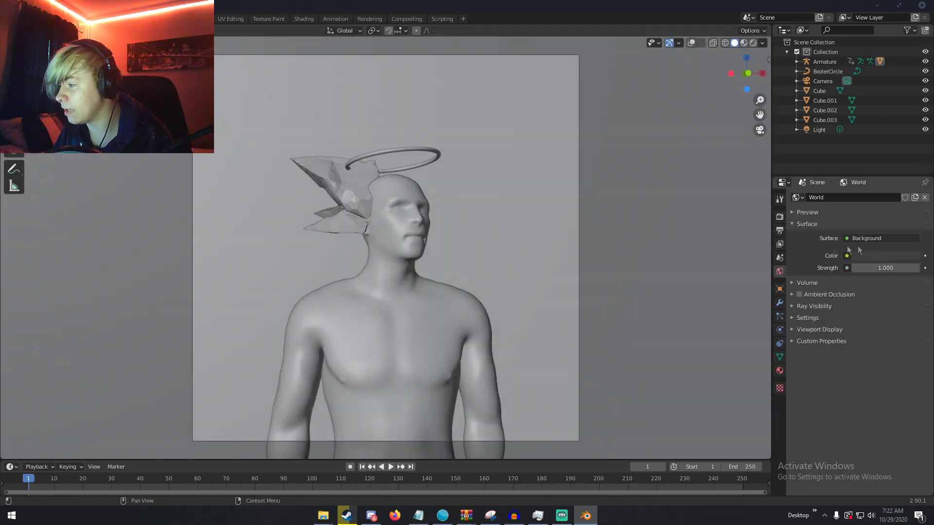
click(885, 256)
drag(912, 176, 911, 189)
- Preview the black background in Rendered shading with overlays hidden, then return to Solid shading
key(z)
click(453, 20)
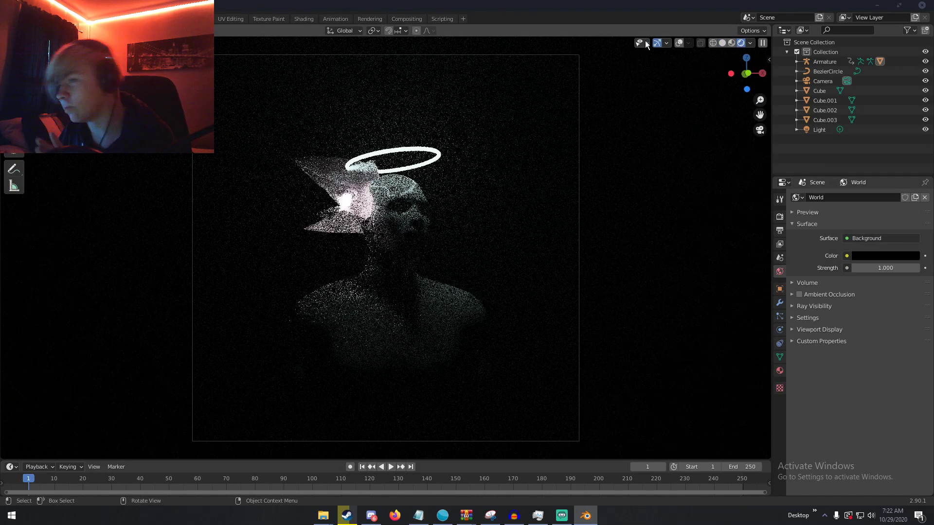
key(z)
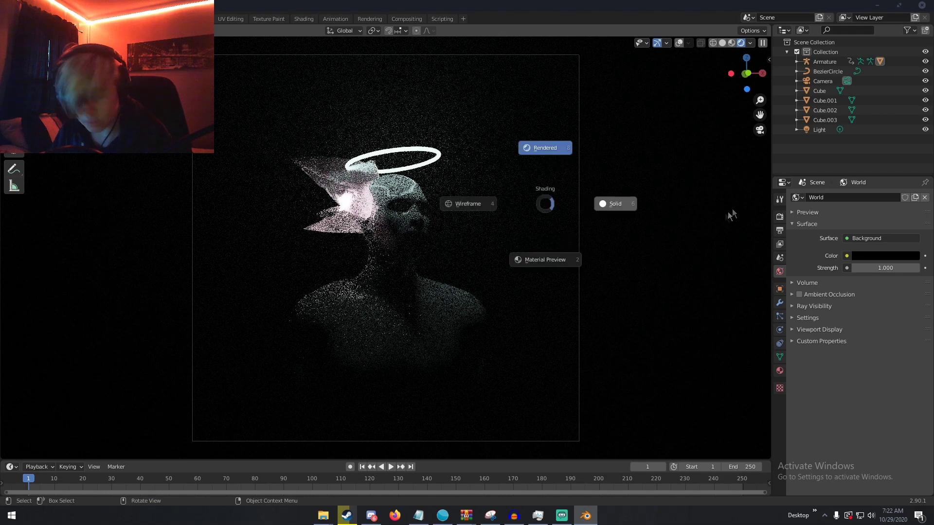
click(615, 202)
- Show the overlays again, add an ico sphere, and pull its vertices into an irregular pointed rock with proportional editing
middle_drag(422, 233, 454, 258)
click(337, 202)
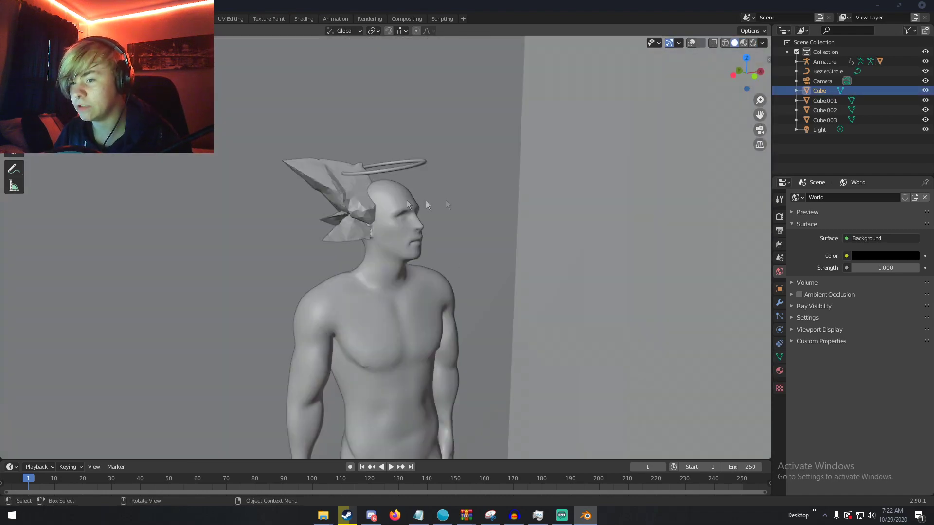
click(692, 43)
middle_drag(515, 193, 456, 202)
key(a)
key(a)
scroll(456, 202, down, 4)
key(shift+a)
mouse_move(519, 234)
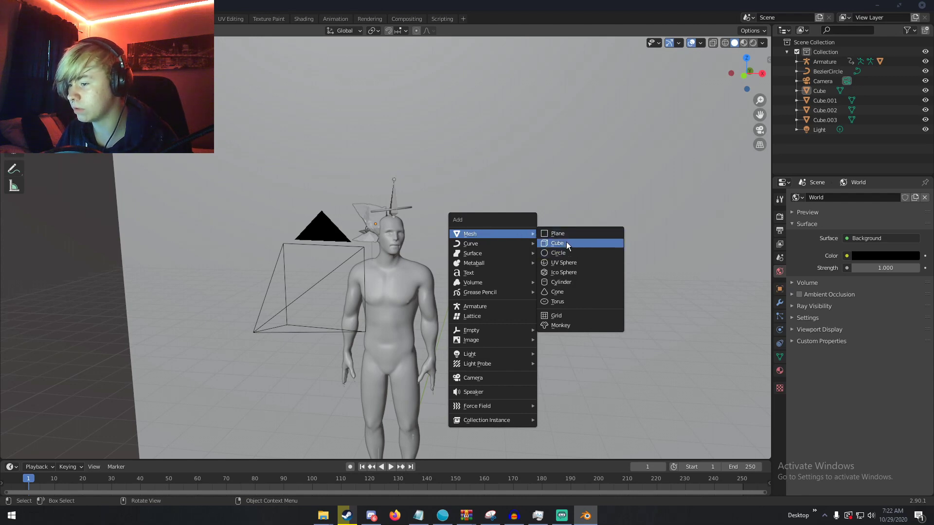
click(571, 273)
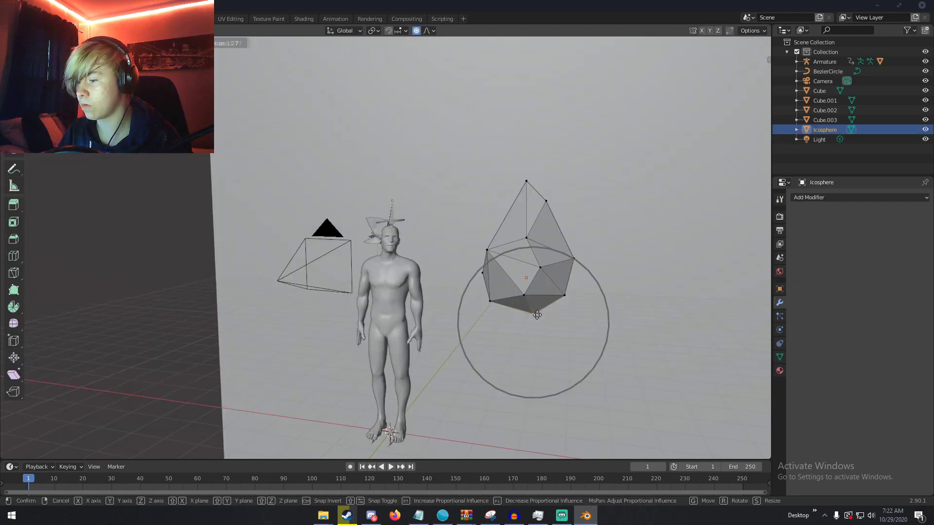
click(537, 315)
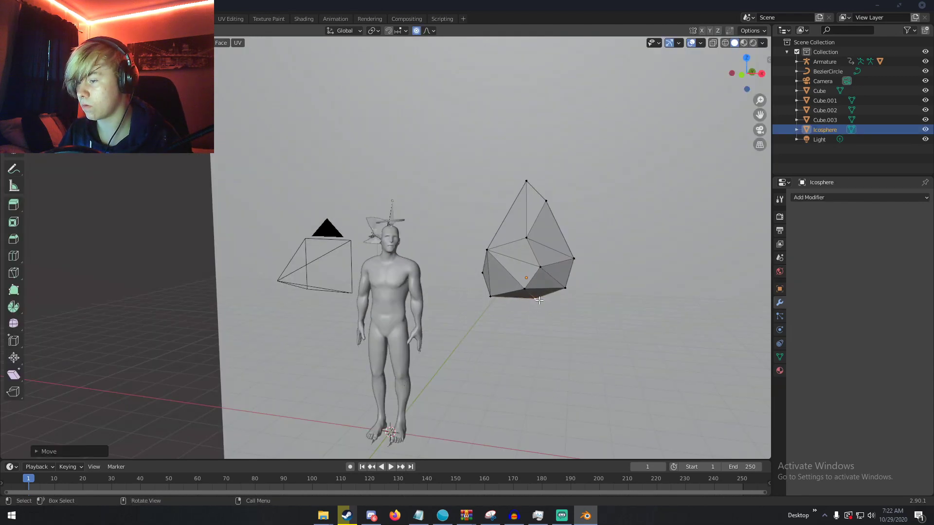
key(Tab)
- Scale the new rock in Object Mode and move it in front of the figure's shoulder
middle_drag(537, 315, 628, 302)
middle_drag(575, 249, 661, 119)
key(s)
click(617, 183)
key(g)
click(354, 125)
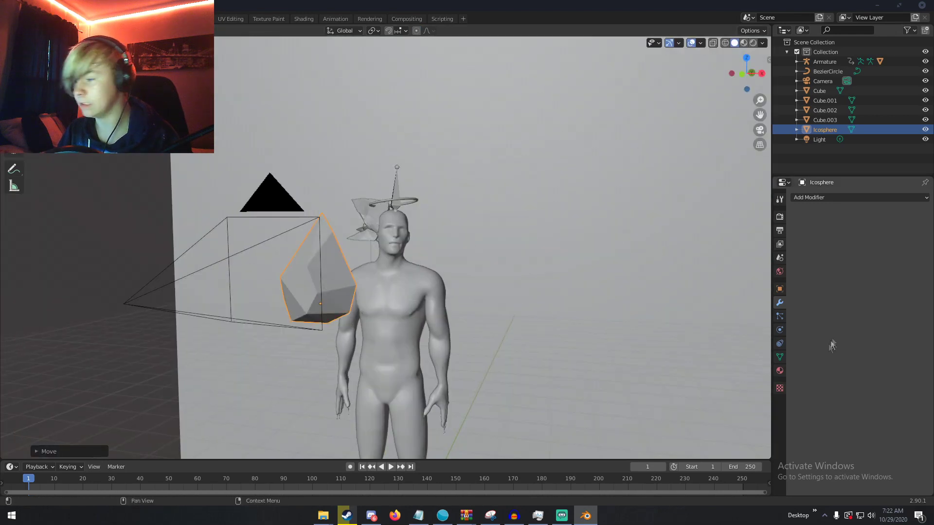
- Assign the existing glass material, Material.002, to the new rock
click(780, 372)
click(798, 230)
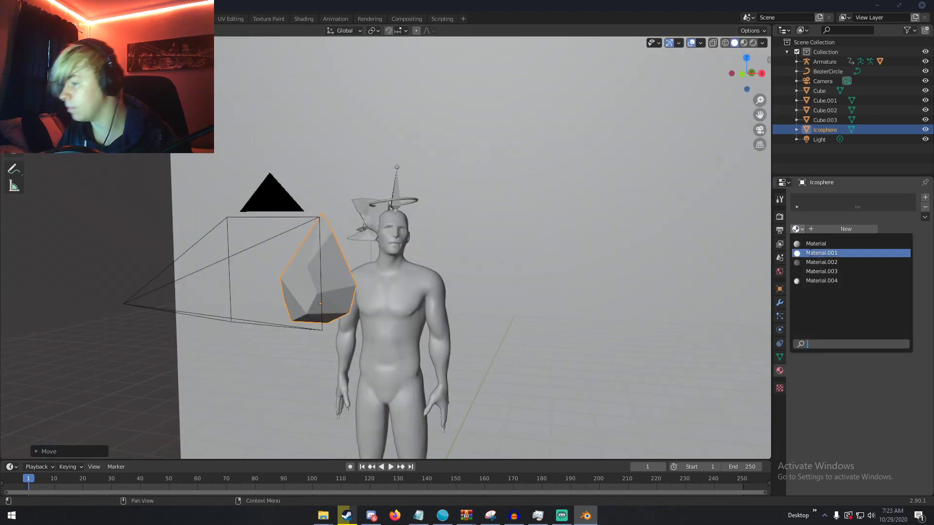
click(824, 263)
- Rotate the glass rock freely, shrink it to a small shard, and move it onto the shoulder beside the neck
middle_drag(428, 244, 442, 269)
key(r)
key(r)
click(436, 351)
key(s)
click(355, 326)
middle_drag(414, 302, 403, 302)
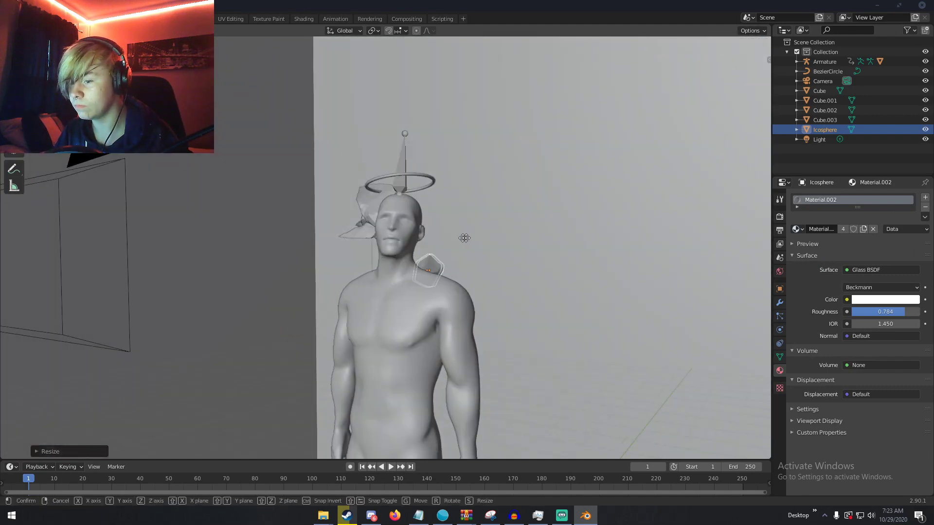
scroll(475, 226, up, 5)
- Rotate and resize the third rock copy and place it against the other side of the neck
click(14, 114)
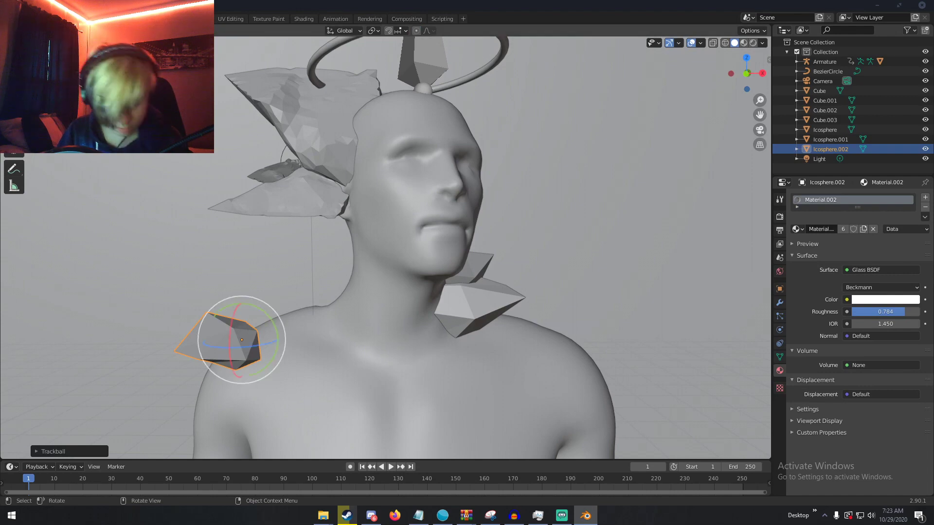
drag(230, 341, 238, 278)
key(s)
click(325, 298)
middle_drag(321, 297, 265, 293)
key(g)
click(379, 294)
middle_drag(379, 295, 454, 303)
key(g)
click(571, 306)
- Duplicate the pink point light down to the rock beside the neck and set the copy's radius to 0.05 m
scroll(453, 302, down, 5)
click(337, 209)
middle_drag(338, 210, 384, 213)
key(shift+d)
click(394, 275)
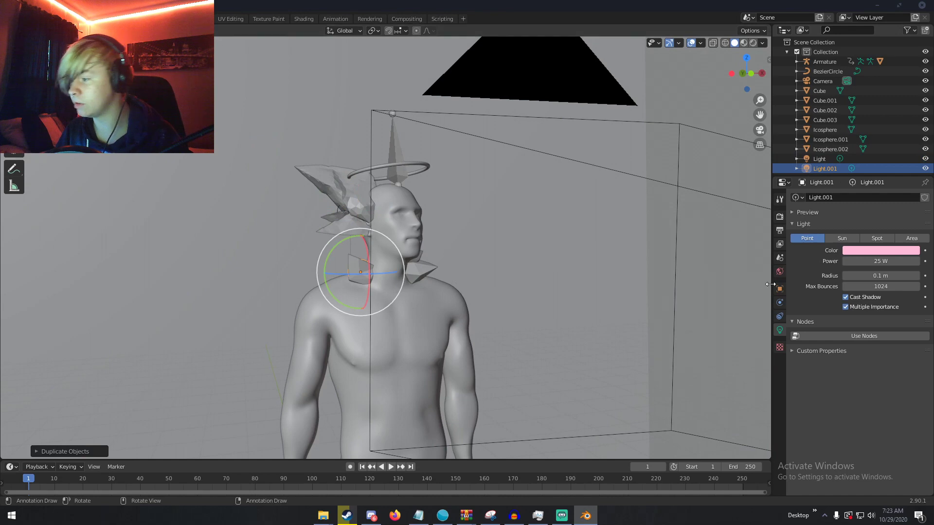
click(908, 276)
text(0.05)
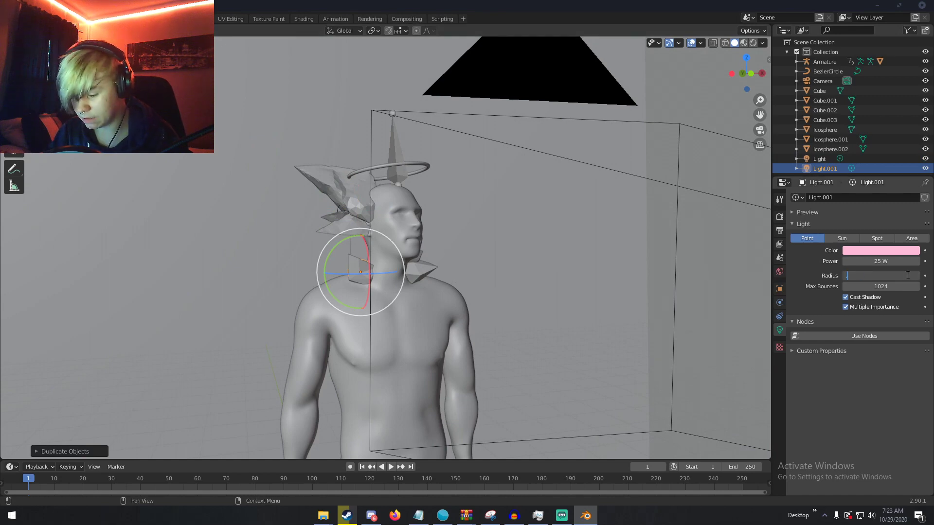
key(Return)
- Move the copied light into its neck rock and place a duplicate inside the rocks across the neck
middle_drag(639, 303, 556, 300)
key(g)
click(593, 300)
key(shift+d)
click(614, 296)
middle_drag(615, 296, 579, 297)
- Preview the new lights through the camera in Rendered shading with overlays hidden, then return to Solid shading
key(KP_0)
key(z)
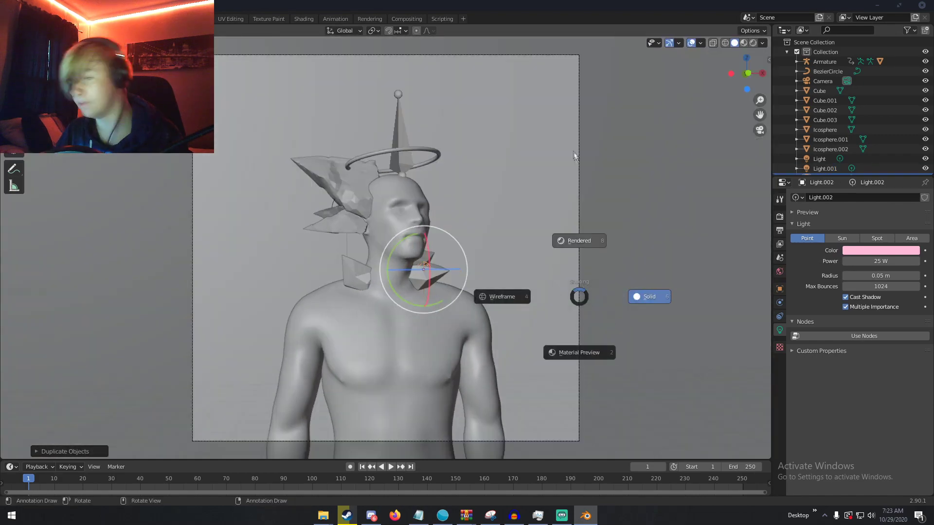
click(574, 153)
click(679, 43)
key(a)
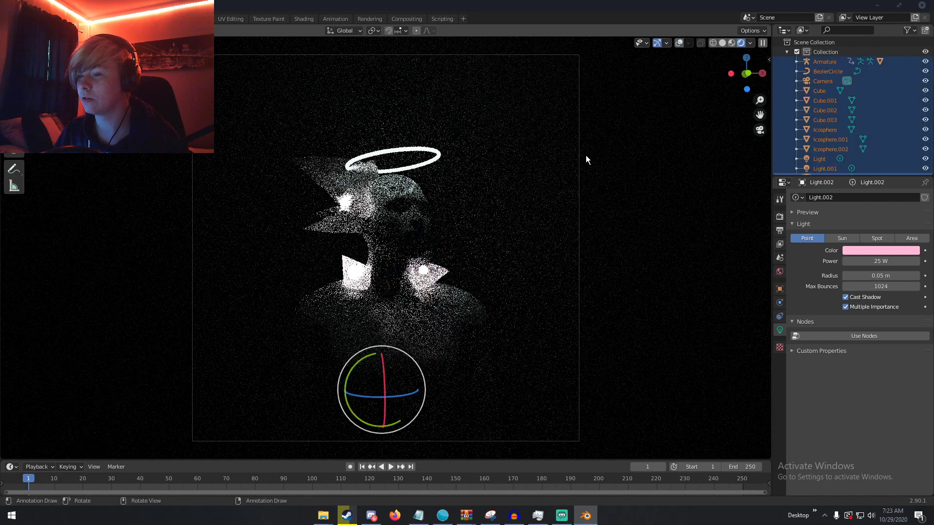
key(alt+a)
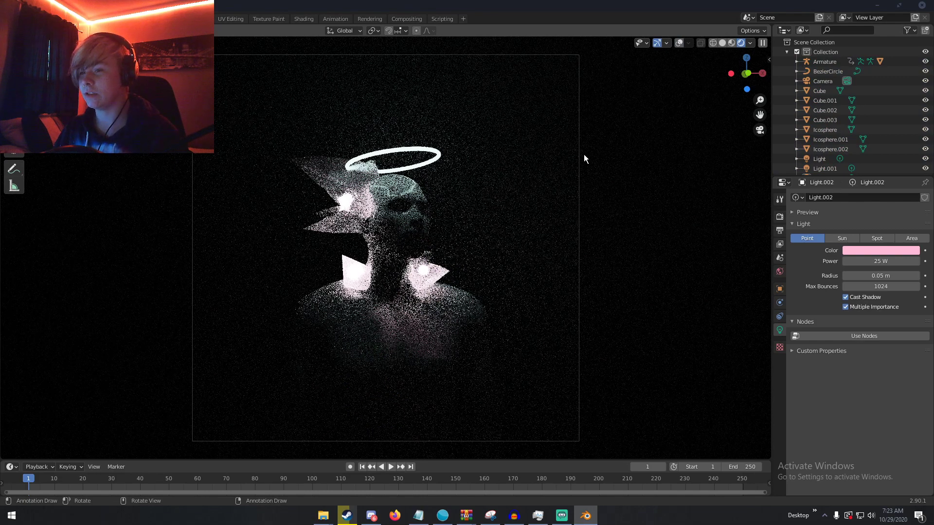
key(z)
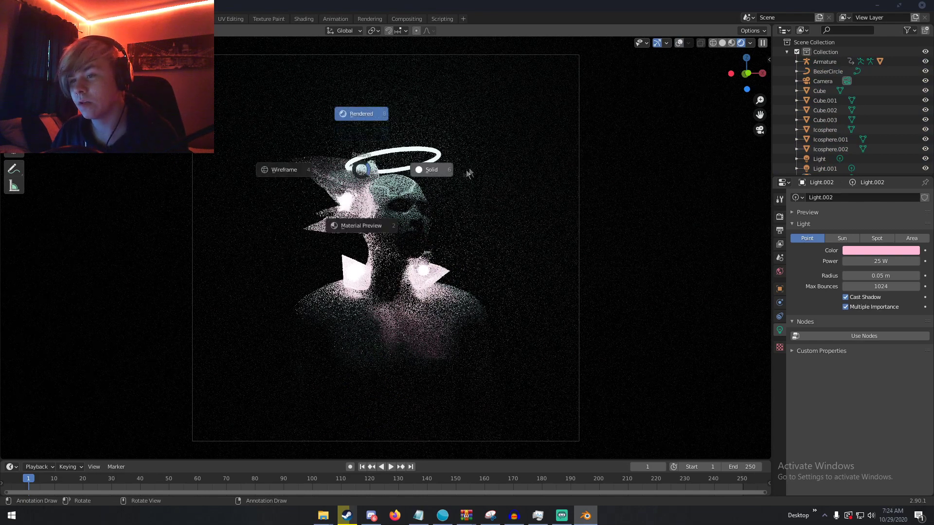
click(469, 167)
- Reshape the large rock behind the head by moving its upper vertices in Edit Mode with proportional editing
click(332, 163)
scroll(332, 164, up, 4)
shift+middle_drag(345, 168, 406, 287)
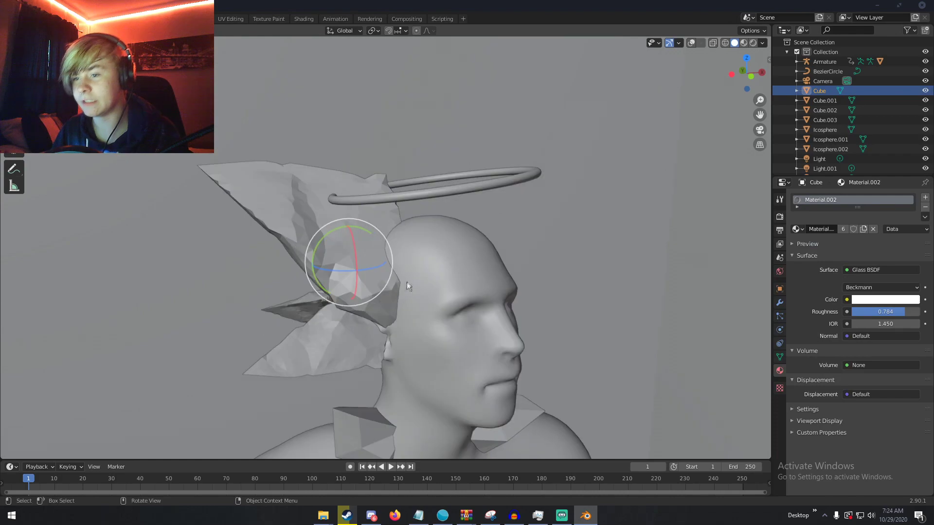
key(Tab)
click(714, 42)
click(694, 43)
middle_drag(415, 181, 299, 196)
scroll(446, 179, up, 1)
scroll(291, 189, down, 5)
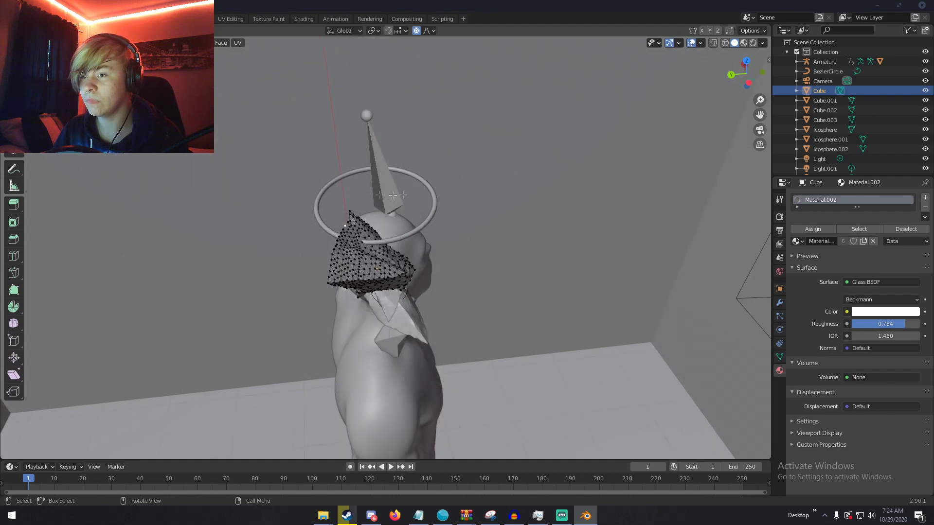
middle_drag(399, 194, 345, 172)
click(342, 197)
key(g)
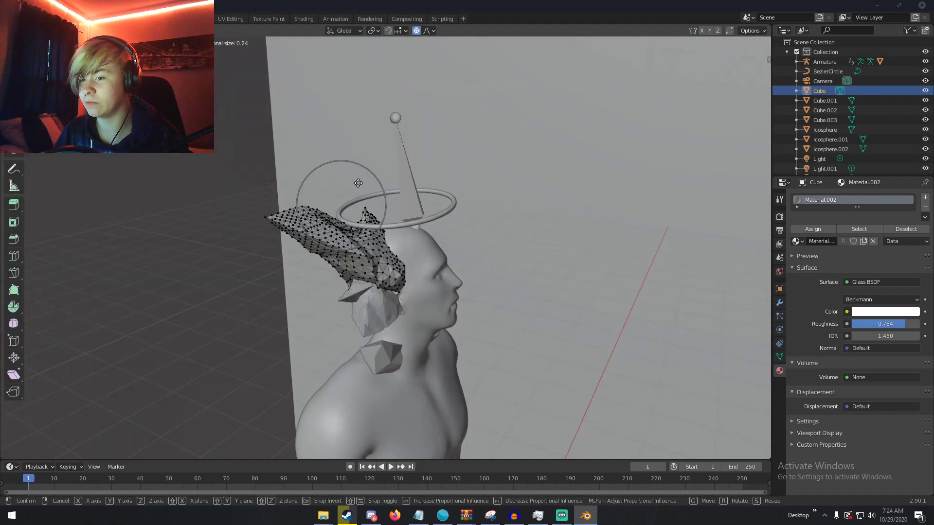
click(364, 219)
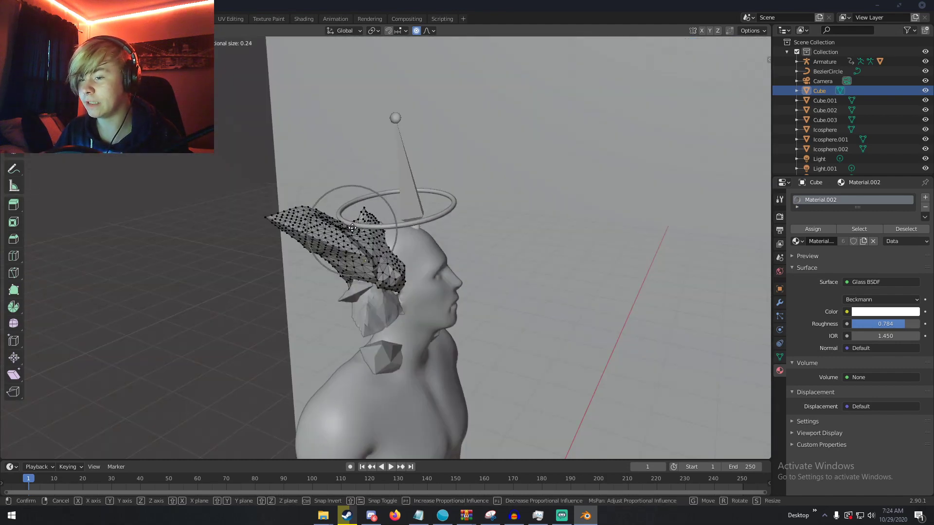
key(Tab)
- Rotate the halo about the Y axis until it sits level above the head
middle_drag(364, 219, 380, 191)
click(346, 196)
key(r)
key(y)
drag(381, 185, 378, 181)
middle_drag(379, 182, 361, 164)
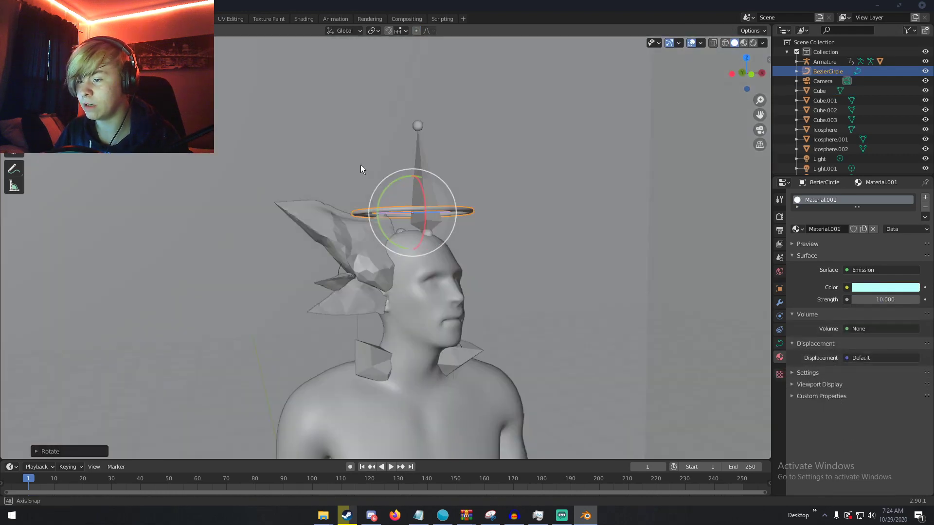
- Check the leveled halo through the camera in Rendered shading without overlays, then switch back to Solid
key(KP_0)
key(a)
key(a)
key(z)
click(433, 101)
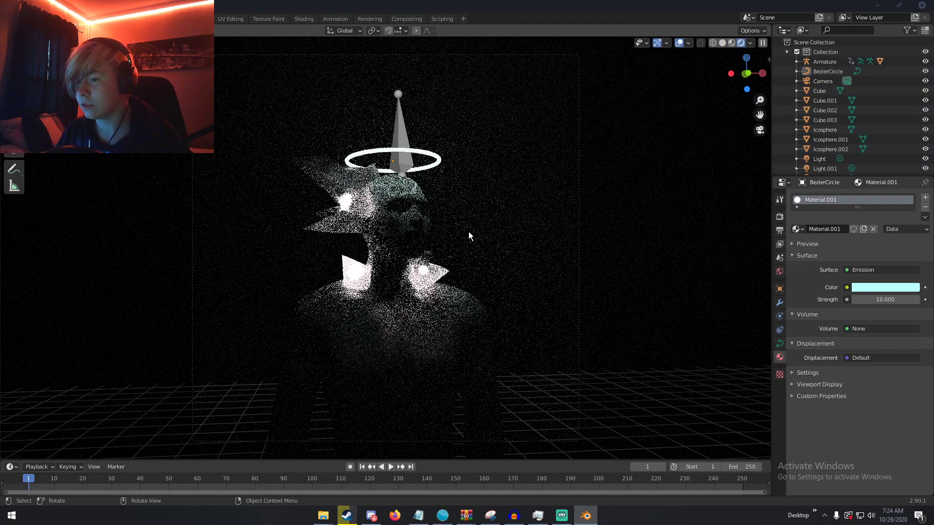
key(shift+alt+z)
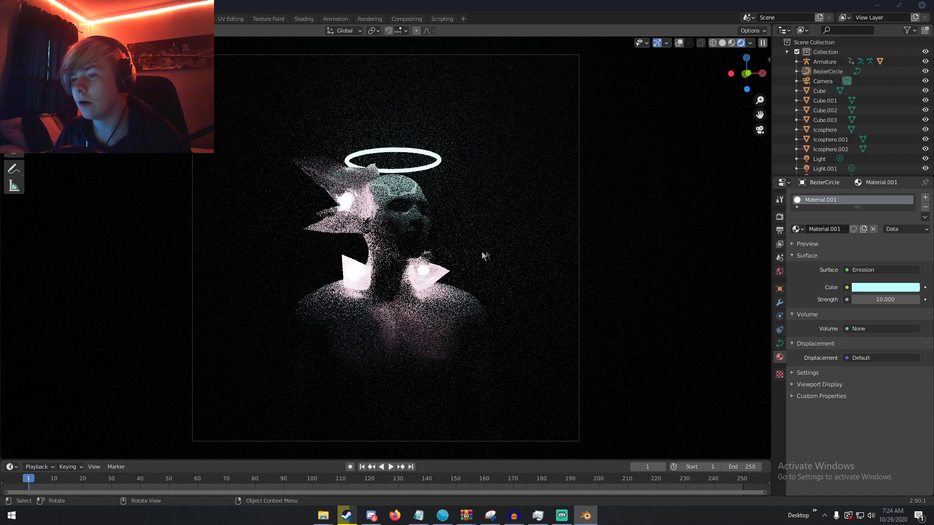
key(z)
click(527, 251)
- Show the overlays again and add a Bezier curve to the scene
mouse_move(560, 200)
middle_down()
mouse_move(522, 240)
mouse_move(544, 234)
middle_up()
click(690, 43)
key(shift+a)
mouse_move(516, 237)
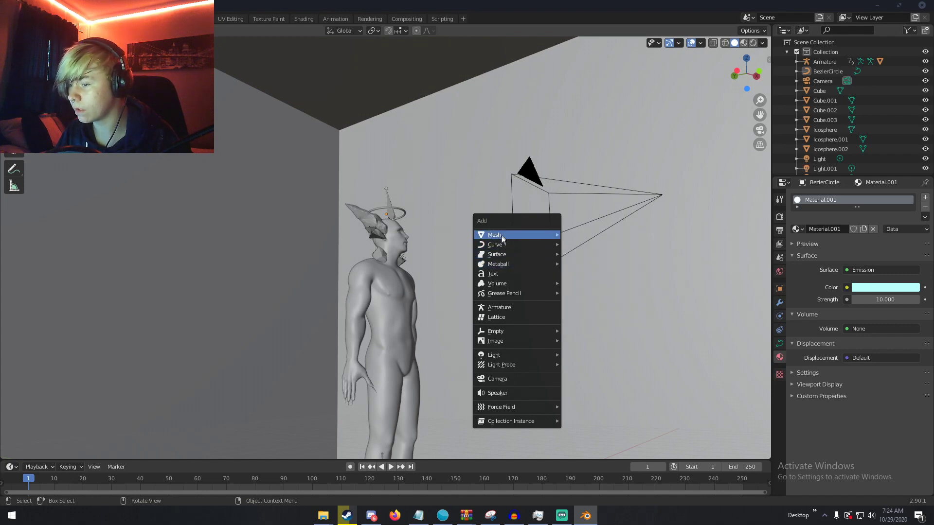
click(575, 246)
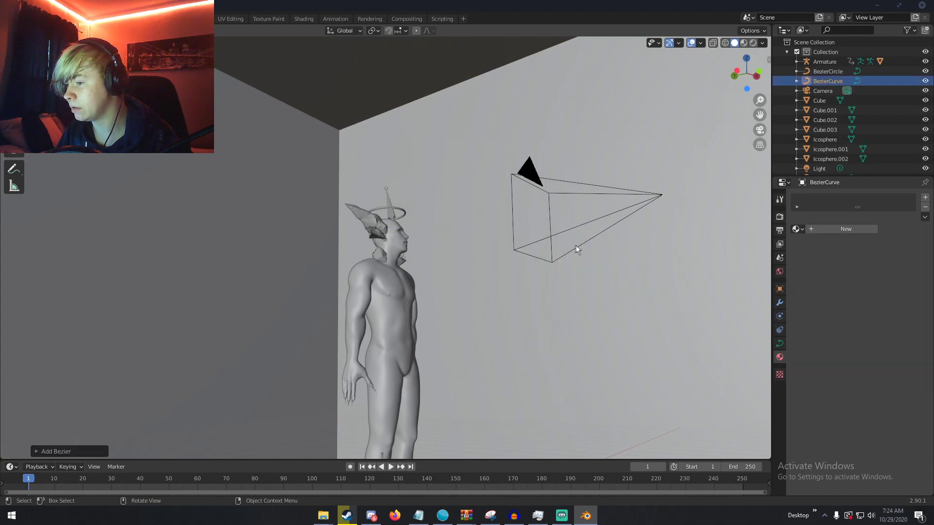
- Move the Bezier curve up behind the figure's head and rotate it slightly
scroll(573, 247, down, 5)
key(g)
click(507, 168)
middle_drag(552, 171, 476, 191)
key(g)
click(556, 197)
scroll(556, 196, up, 4)
key(g)
click(517, 197)
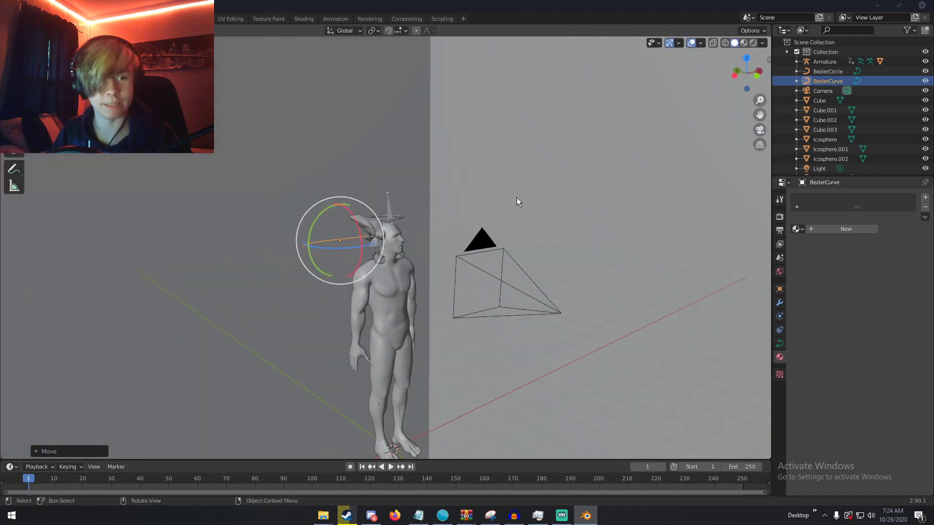
scroll(514, 203, up, 3)
drag(327, 227, 325, 243)
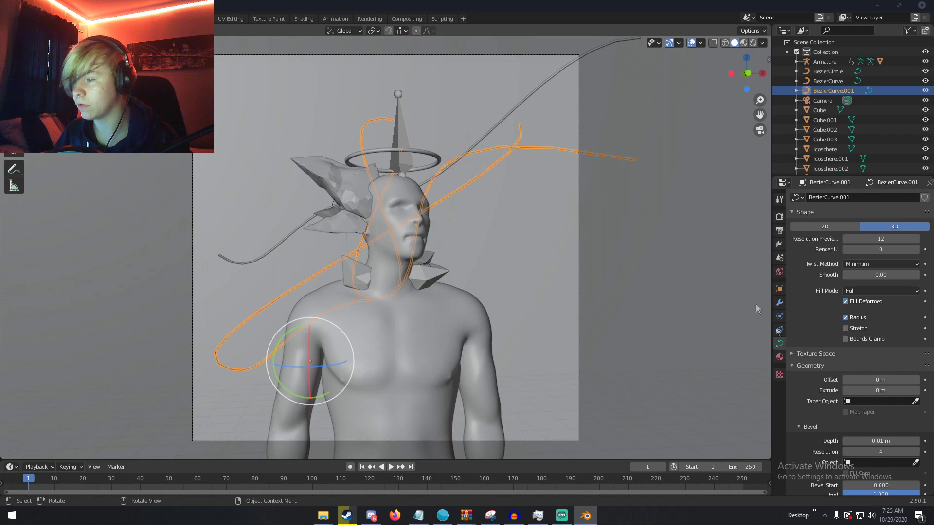
- Give the looping curve around the figure a new Emission material in pink (H 0.864, S 0.425) with strength 5
click(780, 356)
click(831, 227)
click(884, 270)
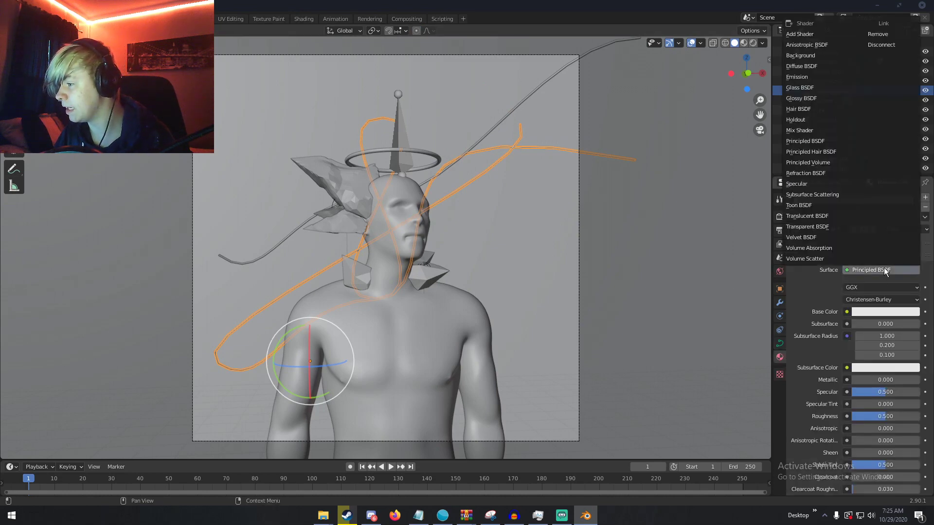
click(797, 77)
click(865, 287)
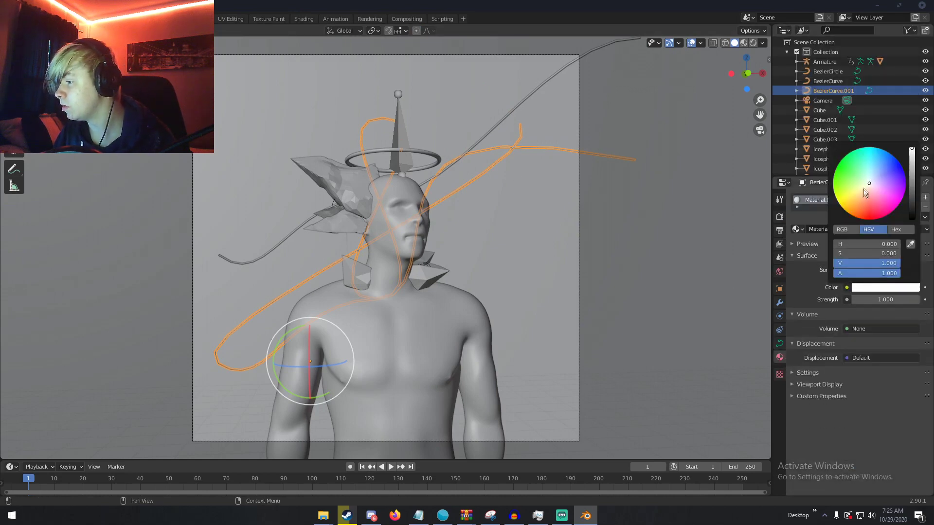
drag(864, 191, 866, 196)
click(878, 188)
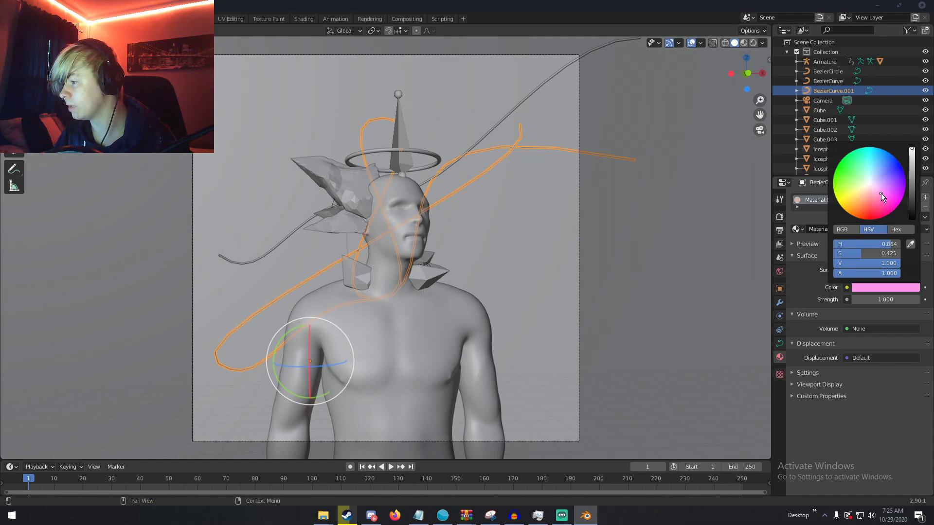
click(883, 299)
text(5)
key(Return)
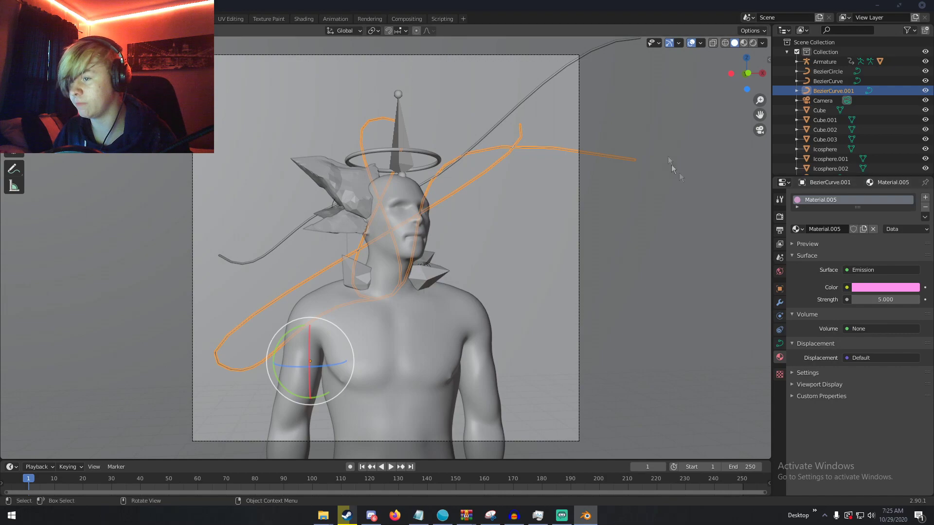
- Copy the pink emission material from the looping curve to the other Bezier curve, then deselect everything
click(542, 98)
shift+click(520, 138)
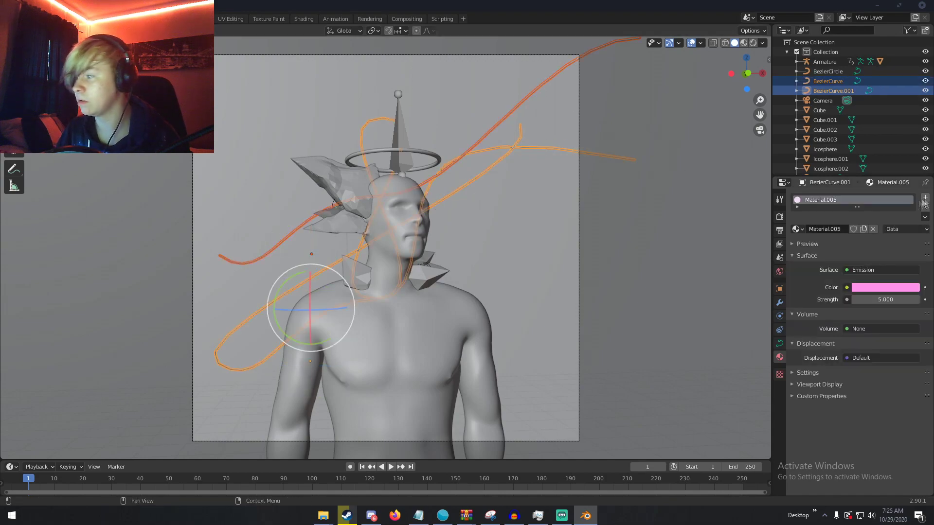
click(925, 217)
click(896, 238)
click(517, 204)
- Preview the glowing pink curves in Rendered shading with overlays hidden
key(z)
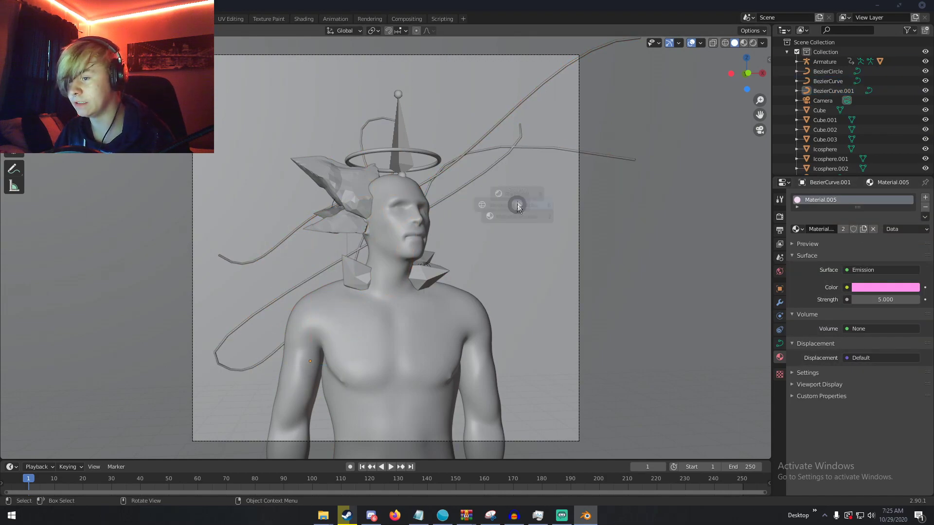
click(520, 163)
click(677, 41)
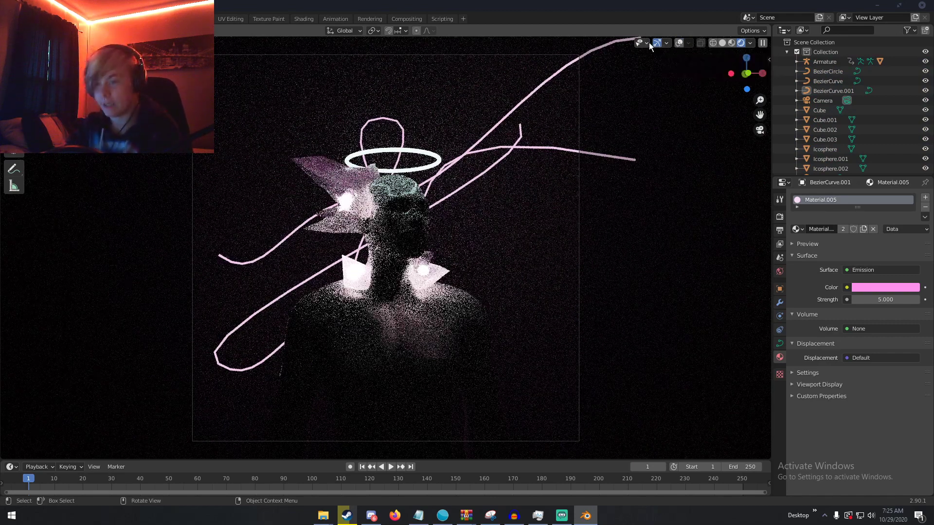
- Smooth the pink curves with a preview resolution of 64 and a bevel resolution of 32, then deselect everything
click(501, 121)
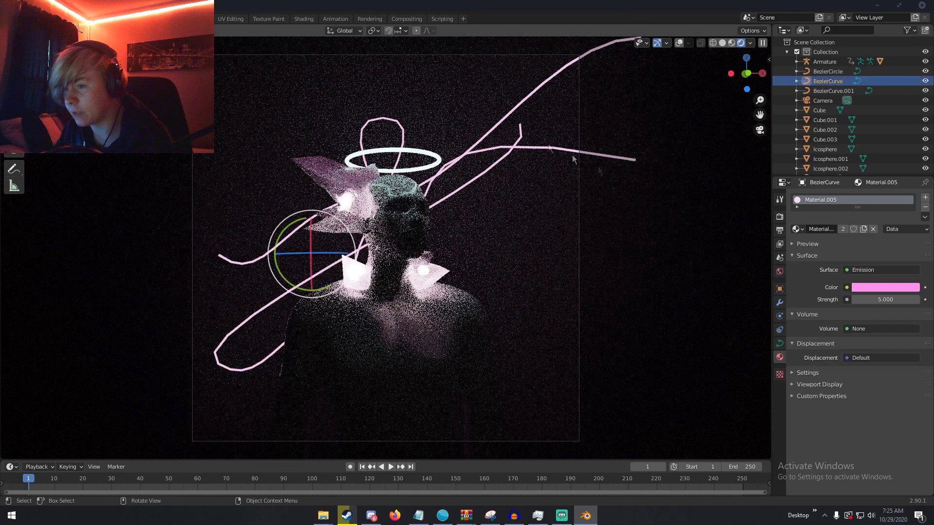
click(780, 343)
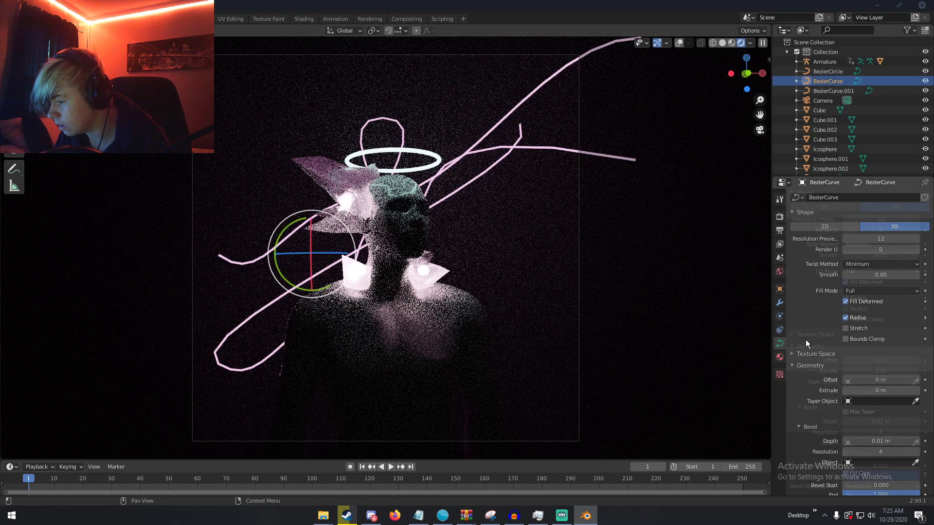
scroll(805, 340, down, 2)
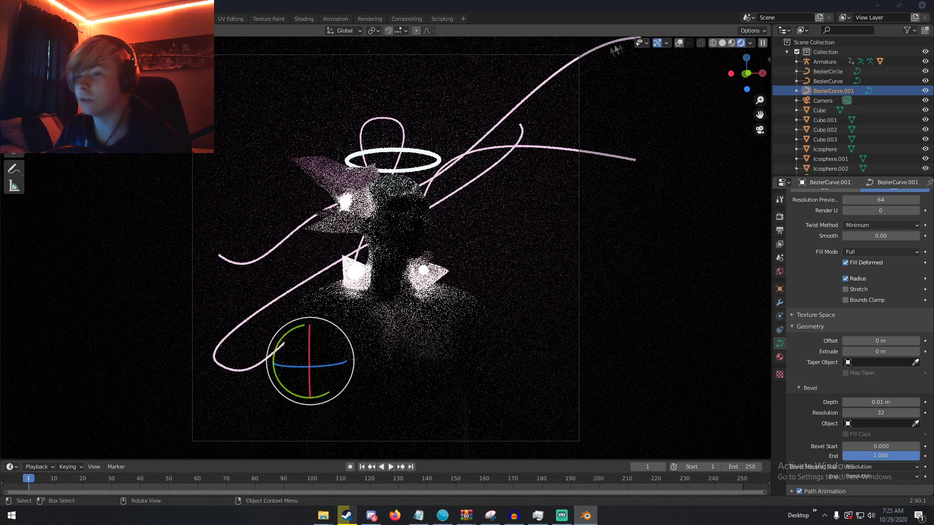
key(alt+a)
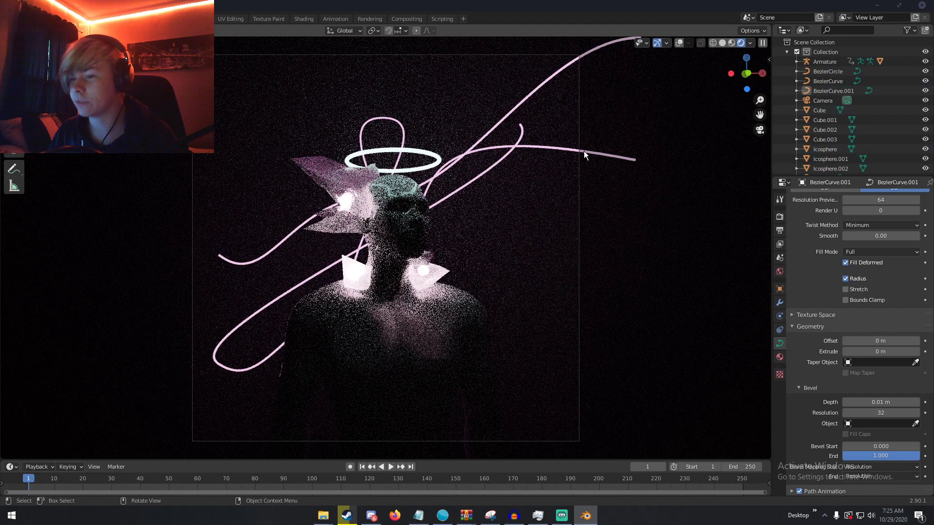
- Change the viewport shading from the Rendered preview and open the render settings
key(z)
click(585, 209)
click(780, 216)
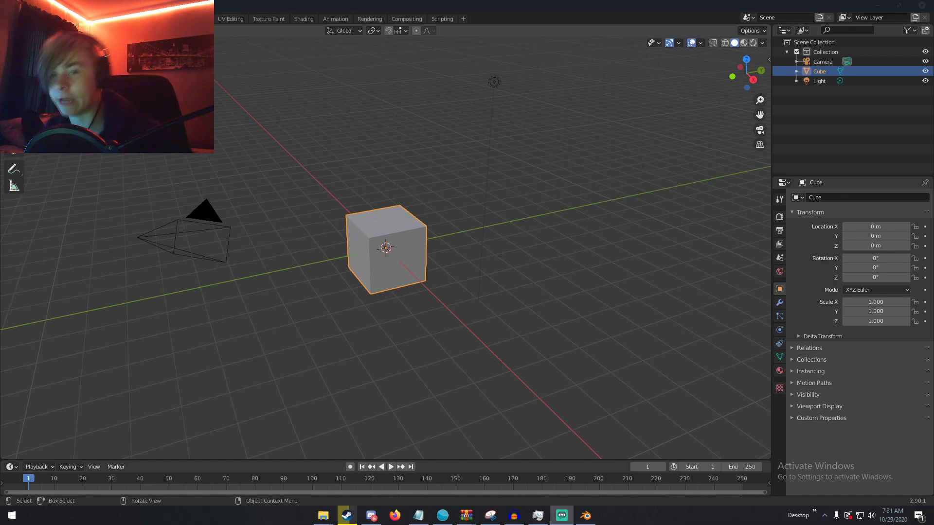
- Delete the default cube and import the human figure FBX from the ASTRONAUT folder in Downloads
click(396, 264)
key(Delete)
click(21, 19)
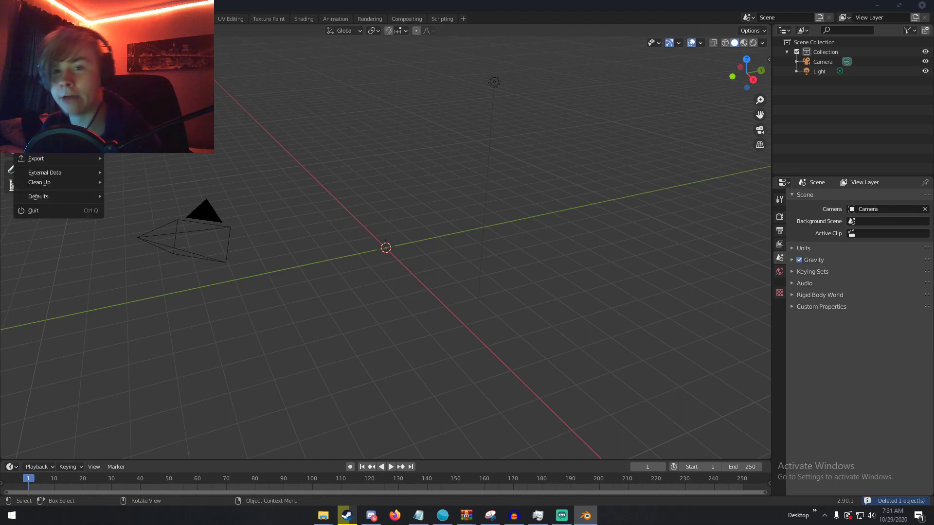
mouse_move(53, 160)
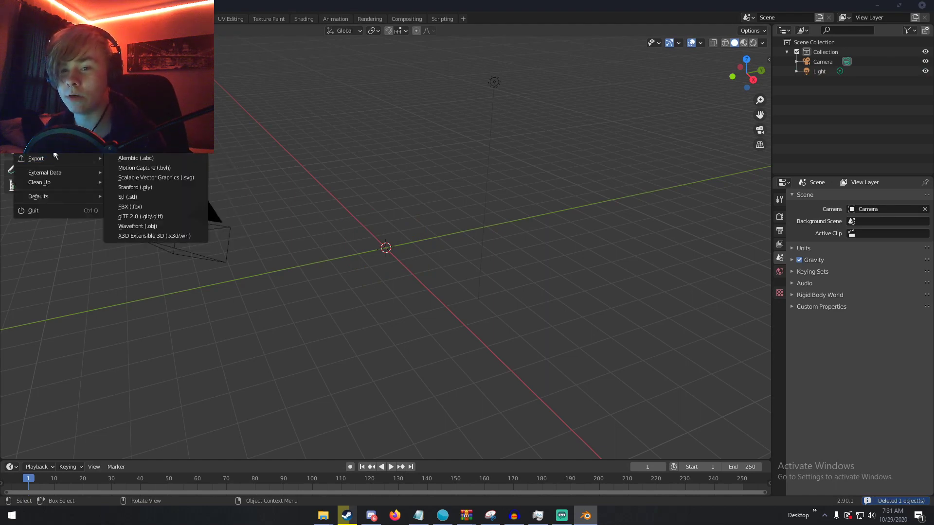
click(149, 209)
scroll(389, 321, down, 5)
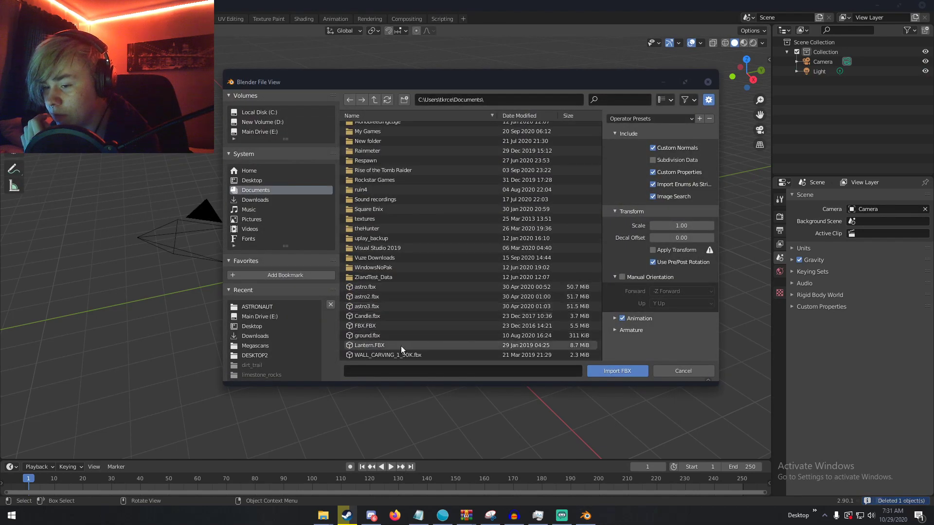
click(267, 199)
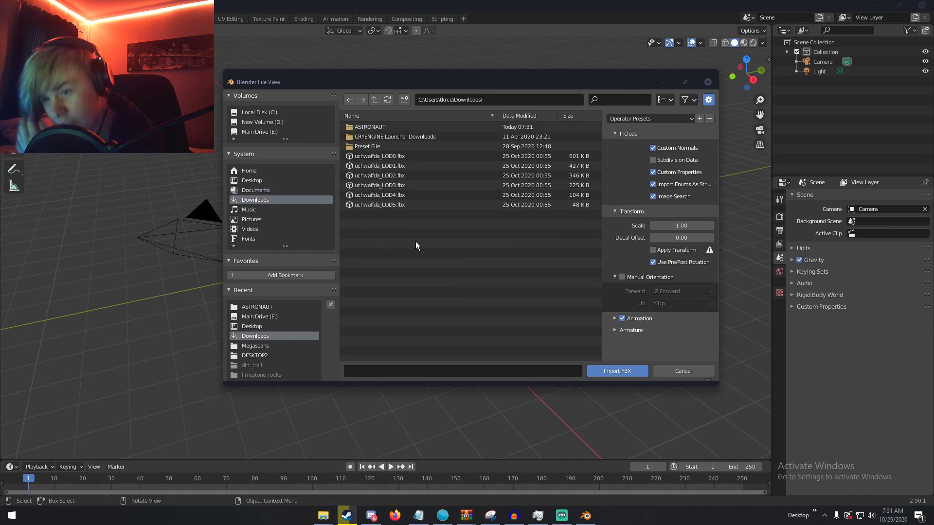
click(364, 129)
click(412, 336)
double_click(412, 336)
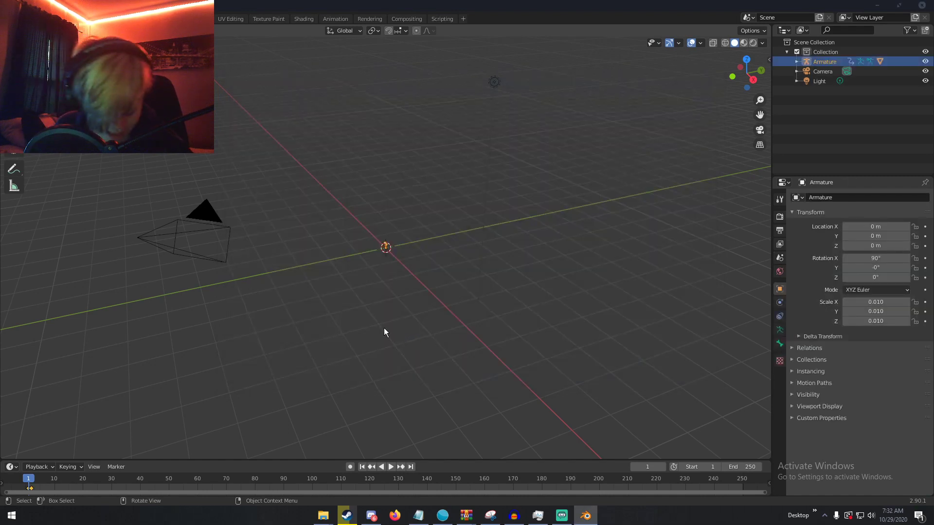
- Scale the imported armature up until the human figure is clearly visible in the scene
middle_drag(396, 271, 408, 272)
key(s)
click(335, 243)
middle_drag(335, 243, 445, 234)
- Give the figure's body mesh a new material with roughness 0.018
click(390, 188)
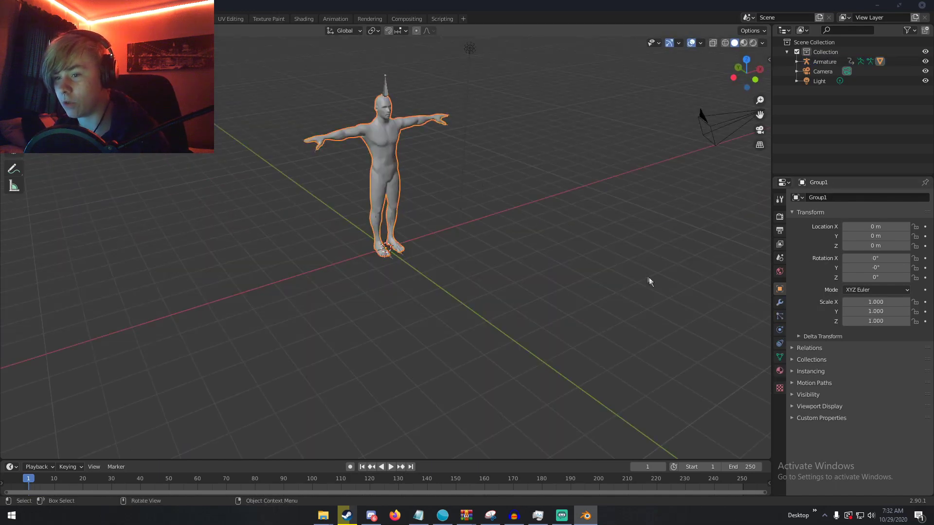
click(779, 370)
click(847, 239)
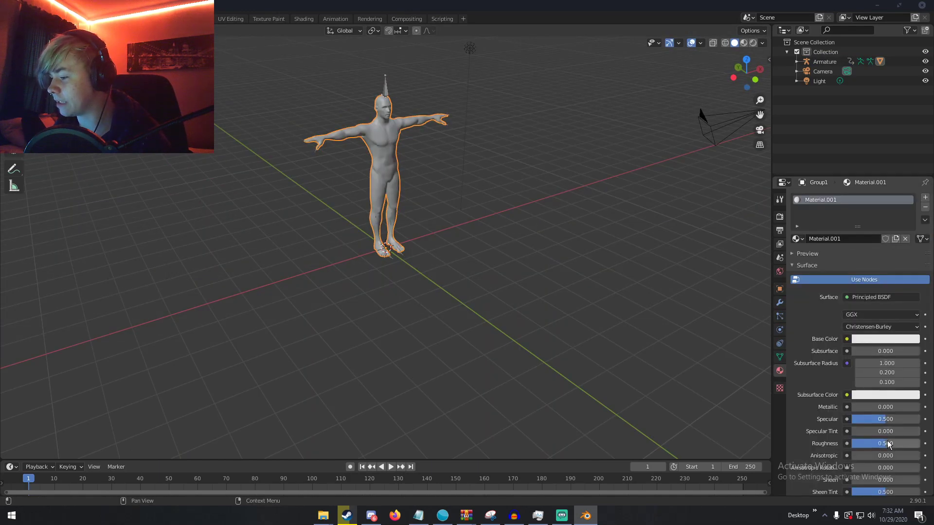
drag(888, 444, 856, 444)
- Add a Bezier circle, raise it vertically above the figure's head and adjust its position as a halo
key(shift+a)
mouse_move(488, 216)
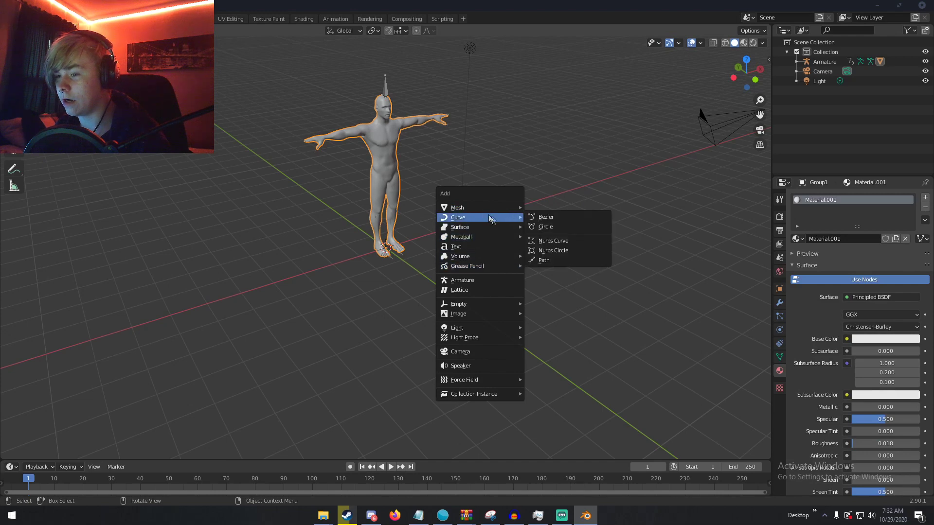
click(545, 227)
key(g)
key(z)
click(520, 88)
middle_drag(520, 88, 433, 68)
key(g)
click(478, 81)
- Thicken the halo circle into a tube by increasing its bevel depth
click(780, 344)
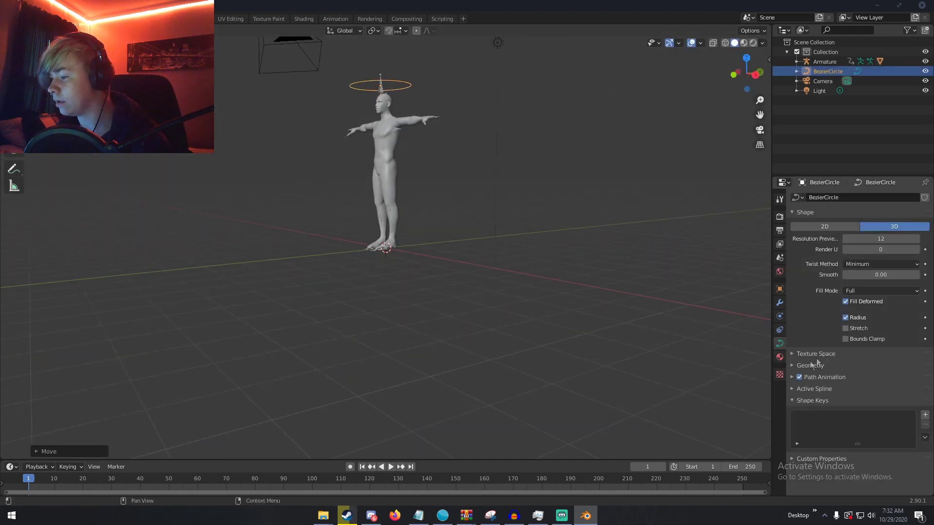
click(817, 366)
drag(881, 441, 915, 441)
- Give the halo a new white Emission material with strength 10
click(780, 358)
click(830, 240)
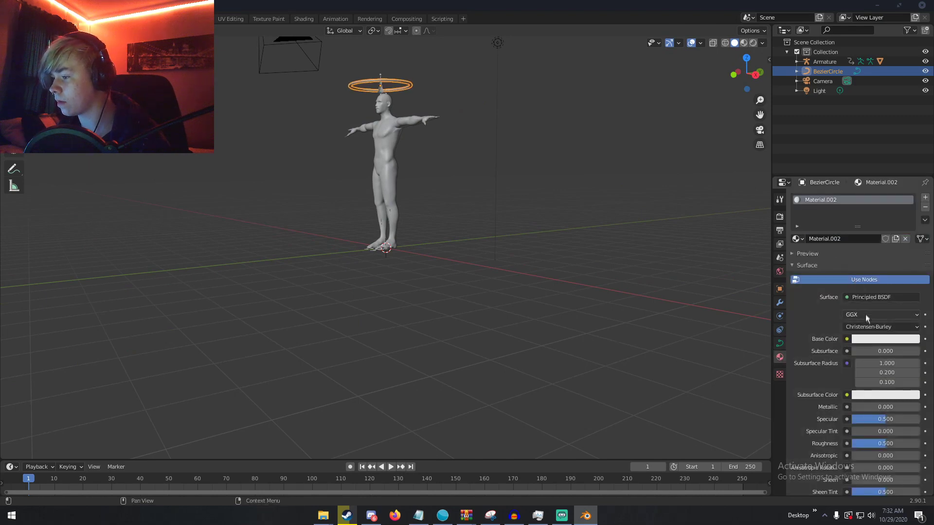
click(864, 298)
click(822, 104)
click(877, 327)
key(Return)
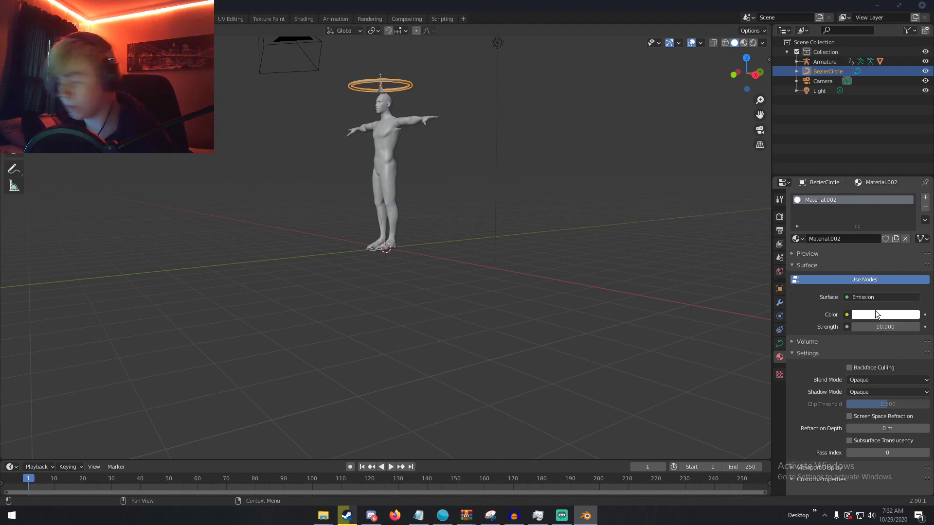
- Frame the figure and halo from the front and align the camera to that view
middle_drag(527, 209, 550, 242)
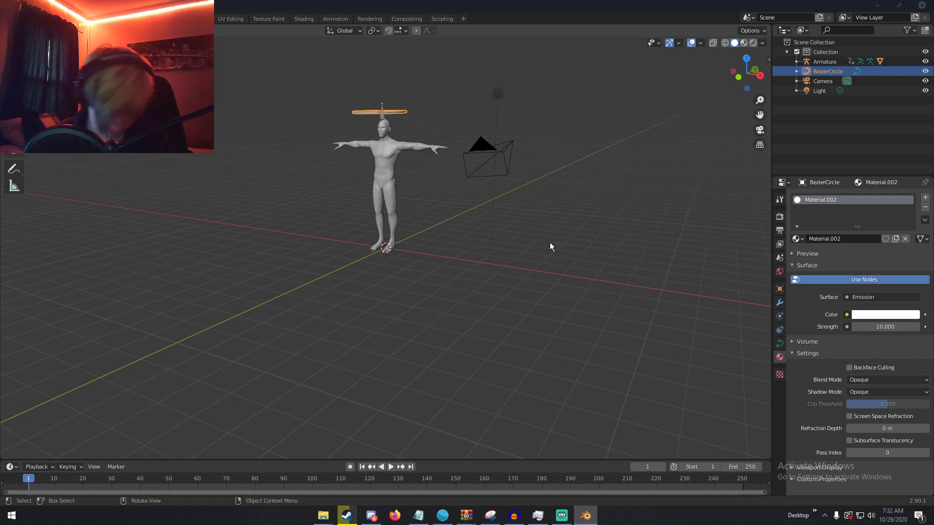
middle_drag(462, 226, 457, 265)
scroll(458, 267, up, 3)
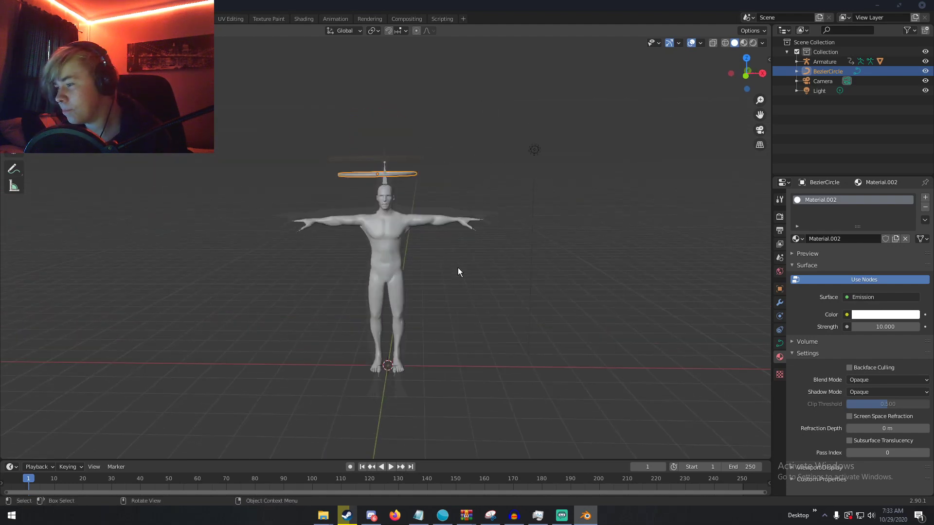
middle_drag(457, 268, 471, 307)
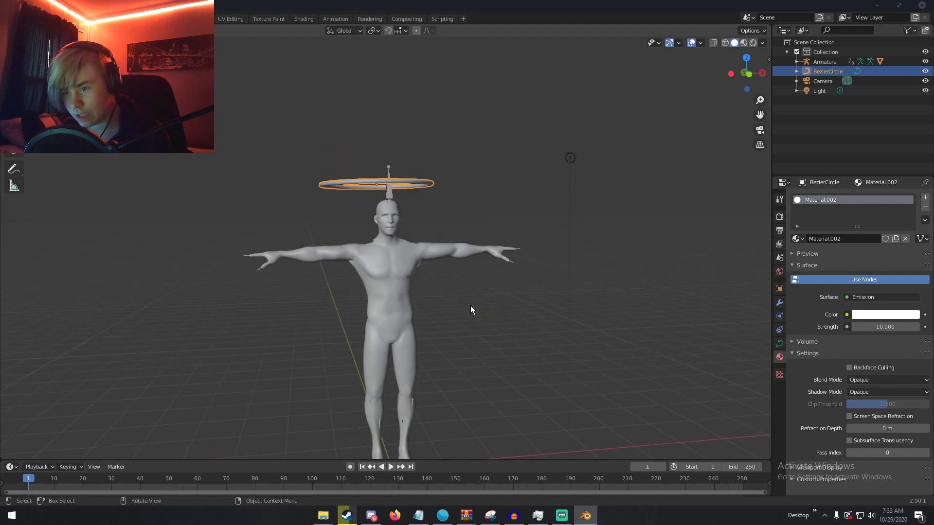
key(KP_0)
middle_drag(469, 304, 524, 364)
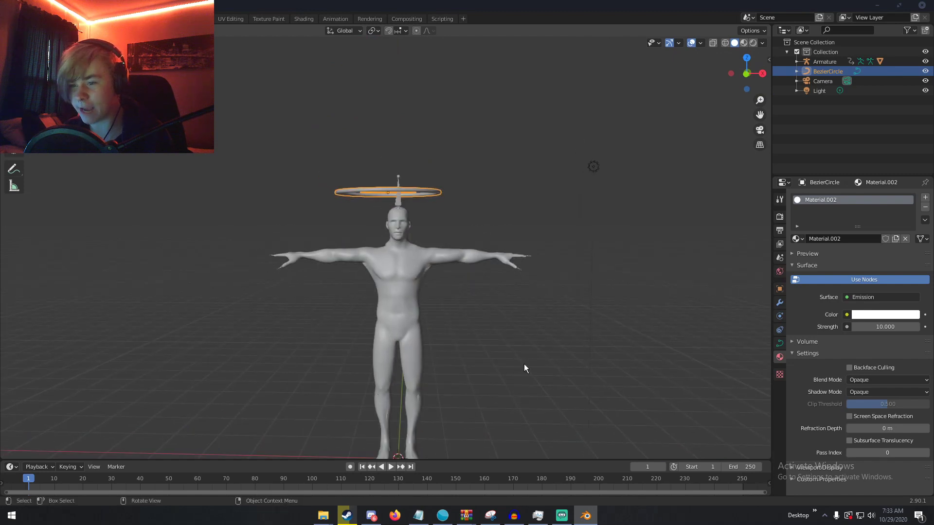
scroll(524, 364, up, 2)
key(ctrl+alt+KP_0)
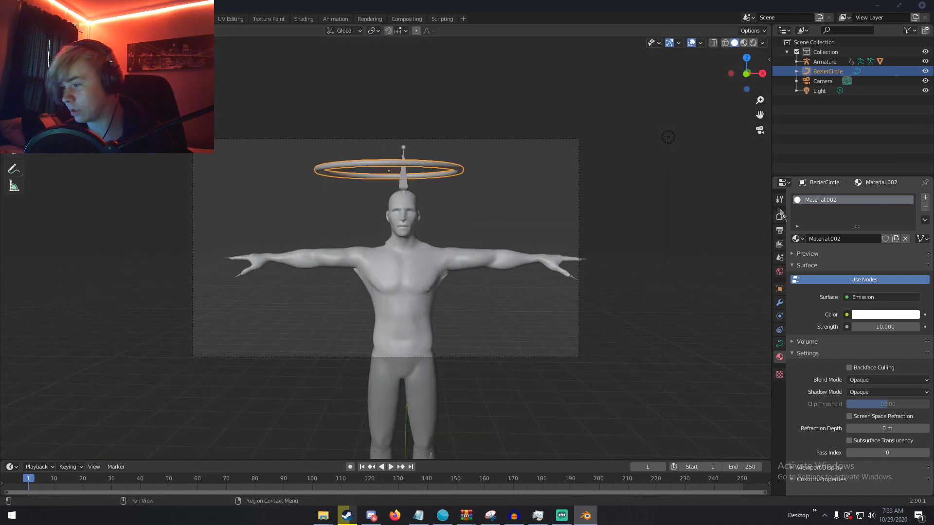
- Set the output resolution's X value to 1080 px for a square frame
click(780, 228)
click(780, 217)
click(780, 230)
click(896, 208)
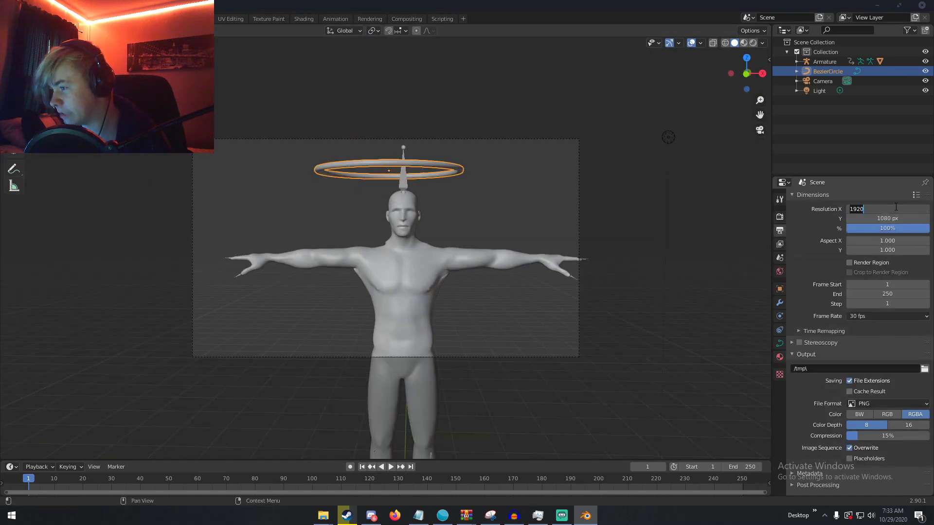
text(1080)
key(Return)
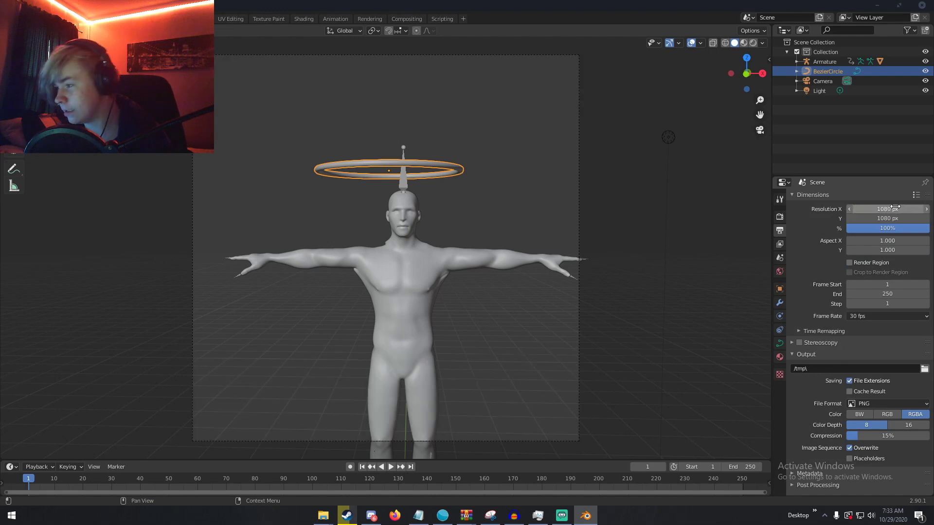
- Switch the render engine to Cycles with GPU Compute as the device
click(775, 217)
click(879, 197)
click(874, 233)
click(874, 222)
click(874, 245)
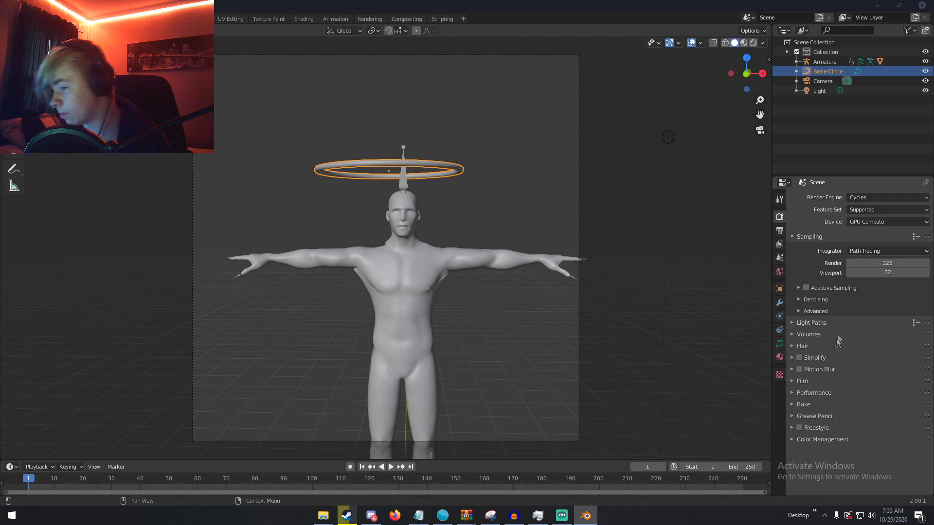
- Preview the glowing halo and figure in Rendered shading, then return to Solid shading
key(z)
click(545, 249)
click(552, 182)
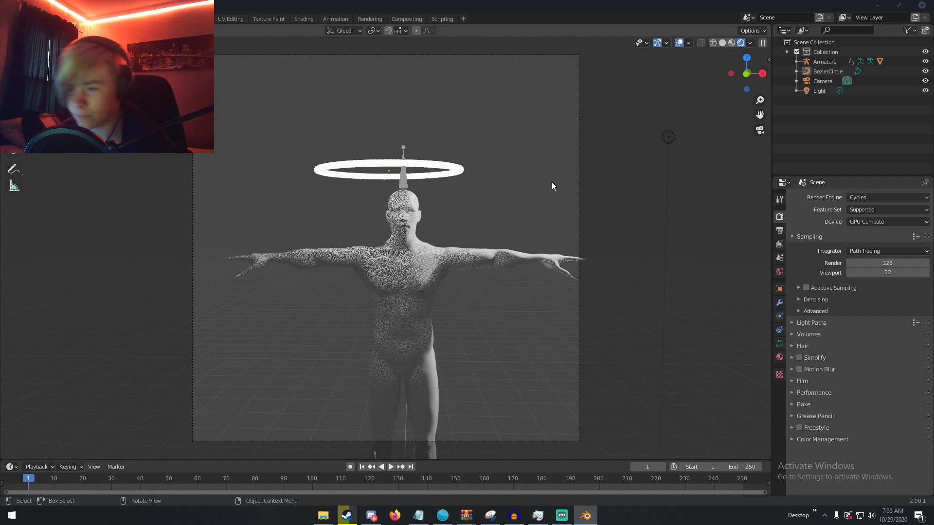
key(z)
click(614, 181)
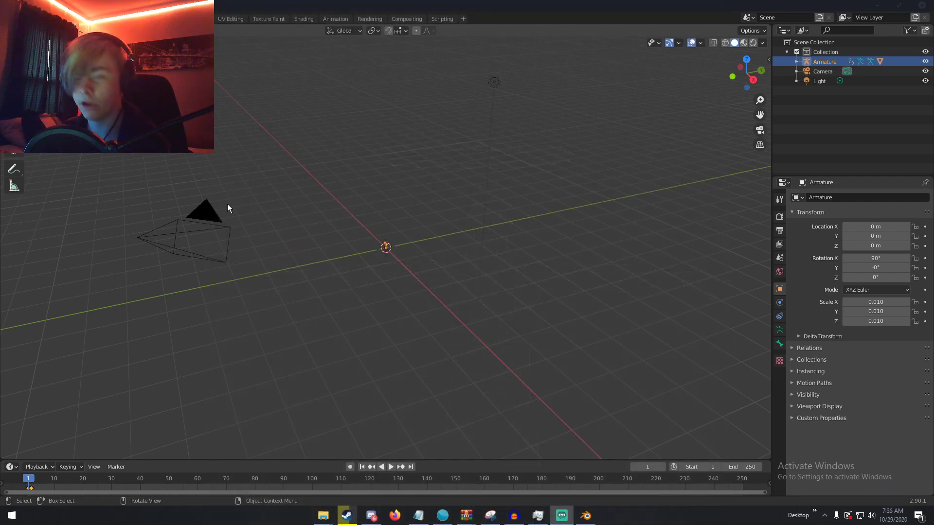
- Scale the imported armature up to about 0.22
middle_drag(299, 215, 366, 219)
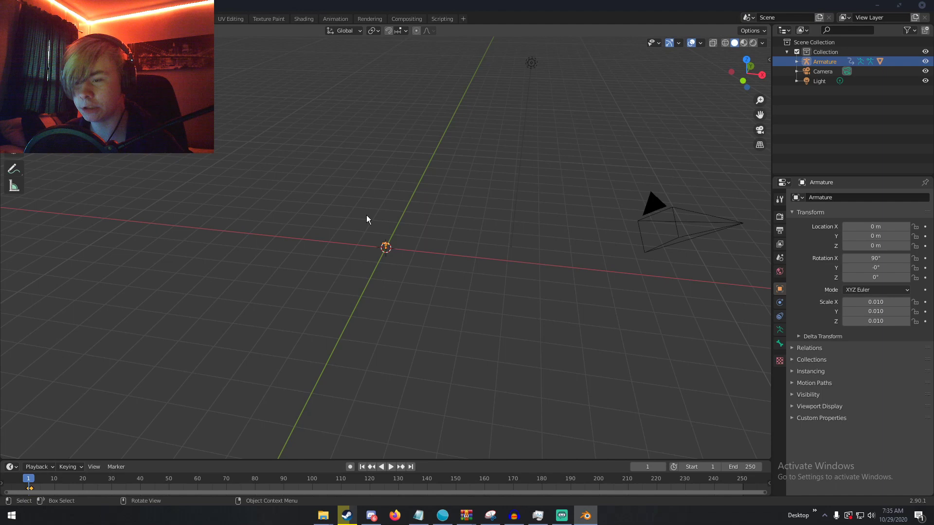
key(s)
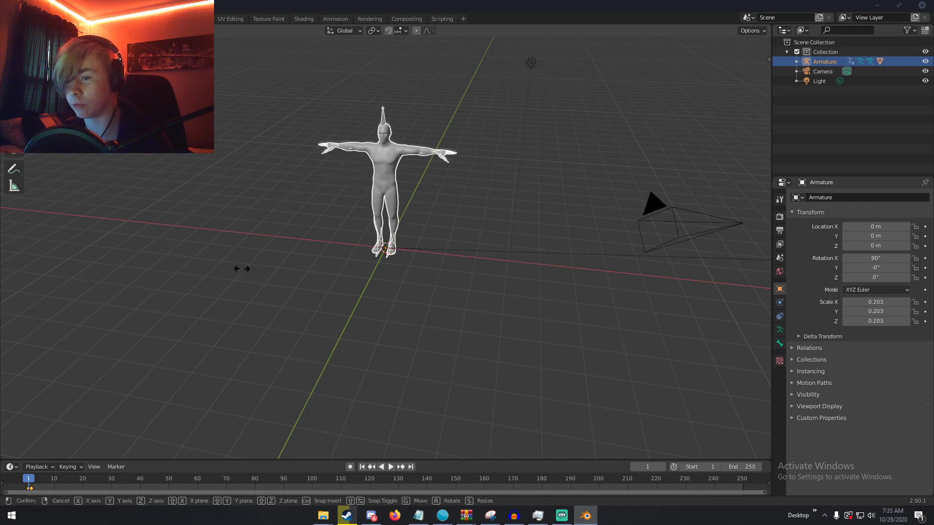
click(282, 278)
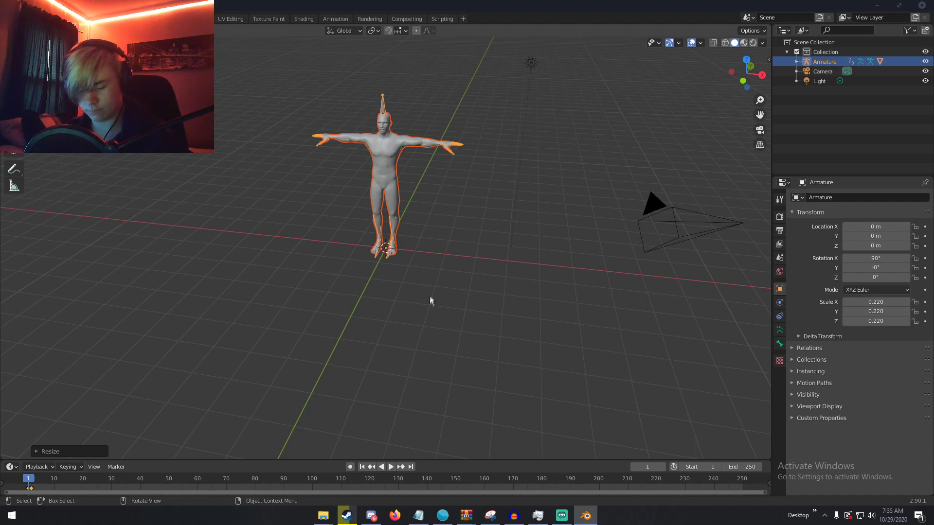
- Add a Bezier circle and raise it along Z to about 4.52 m at the top of the figure's head
key(shift+a)
mouse_move(396, 185)
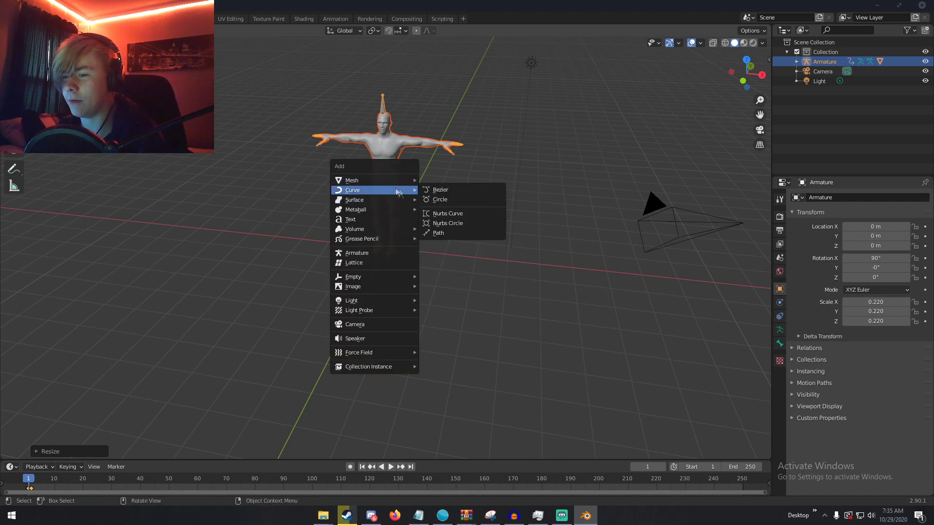
click(451, 199)
key(g)
key(z)
click(455, 101)
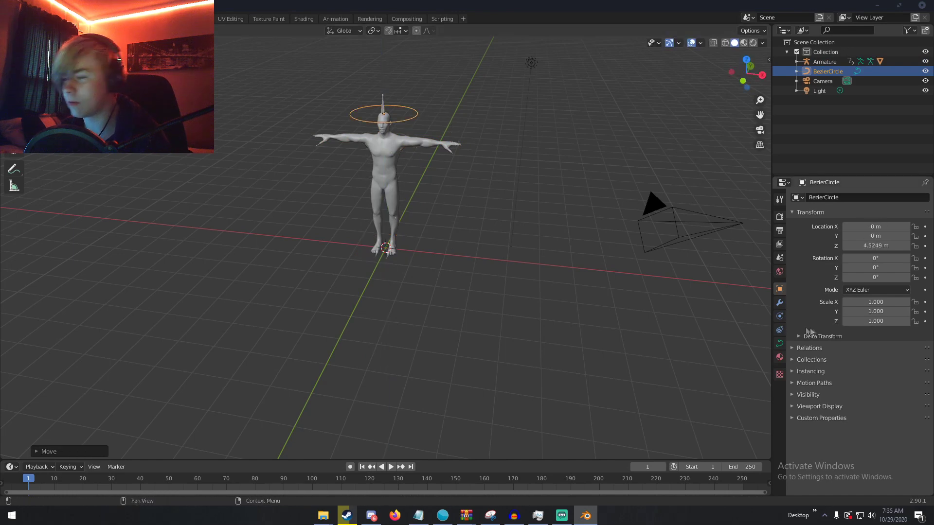
- Set the halo circle's bevel depth to 0.05 m
click(780, 343)
click(810, 365)
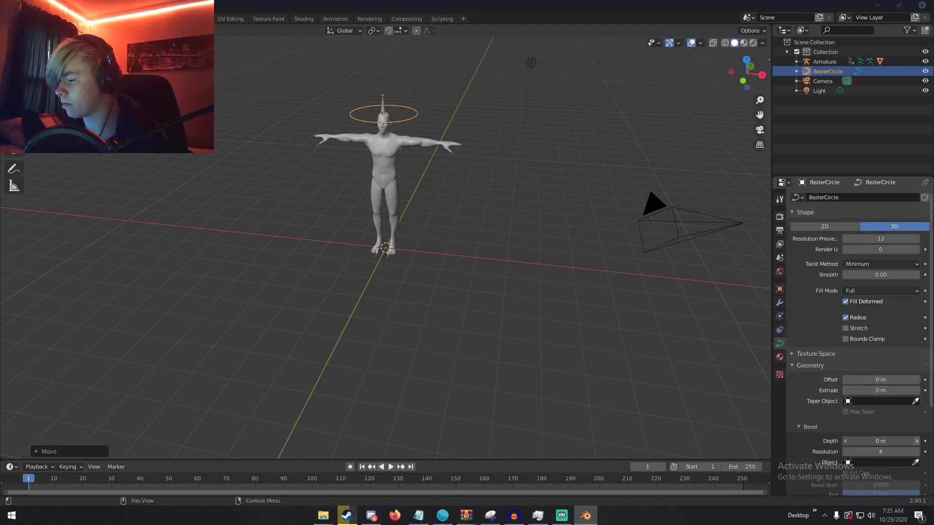
click(917, 442)
click(917, 442)
click(916, 441)
click(917, 442)
click(916, 442)
- Frame the figure's upper body and halo from the front and align the camera to that view
middle_drag(544, 273, 544, 352)
scroll(561, 249, up, 4)
scroll(507, 315, down, 3)
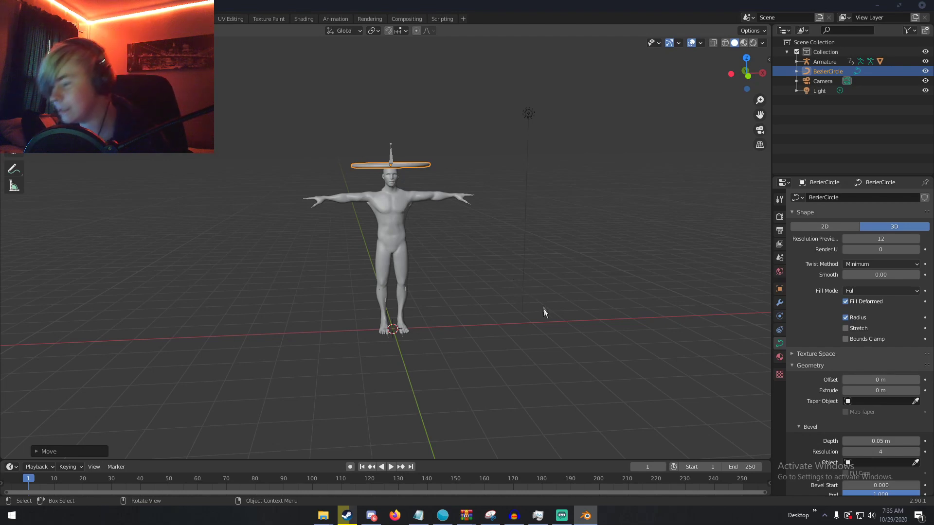
scroll(541, 302, up, 3)
scroll(533, 295, down, 4)
shift+middle_drag(533, 294, 514, 338)
scroll(527, 339, up, 3)
scroll(514, 333, up, 4)
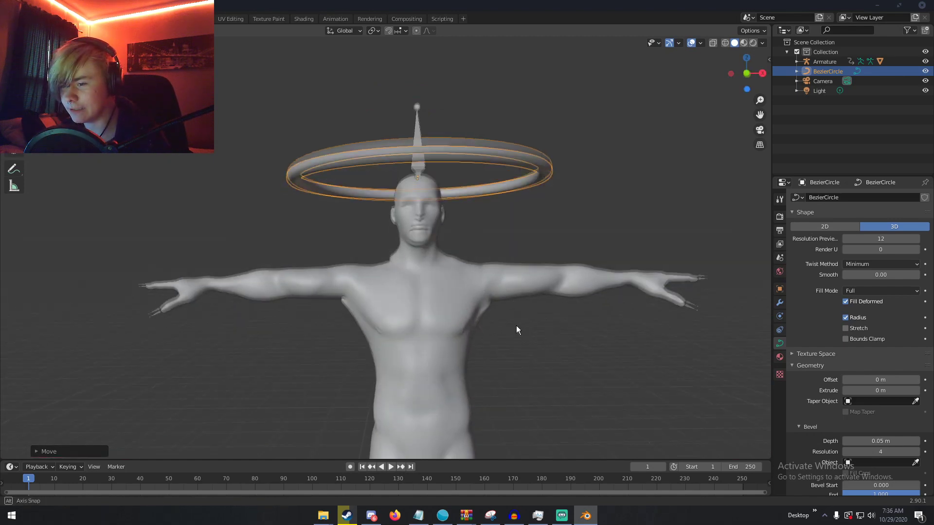
scroll(515, 325, down, 2)
key(ctrl+alt+KP_0)
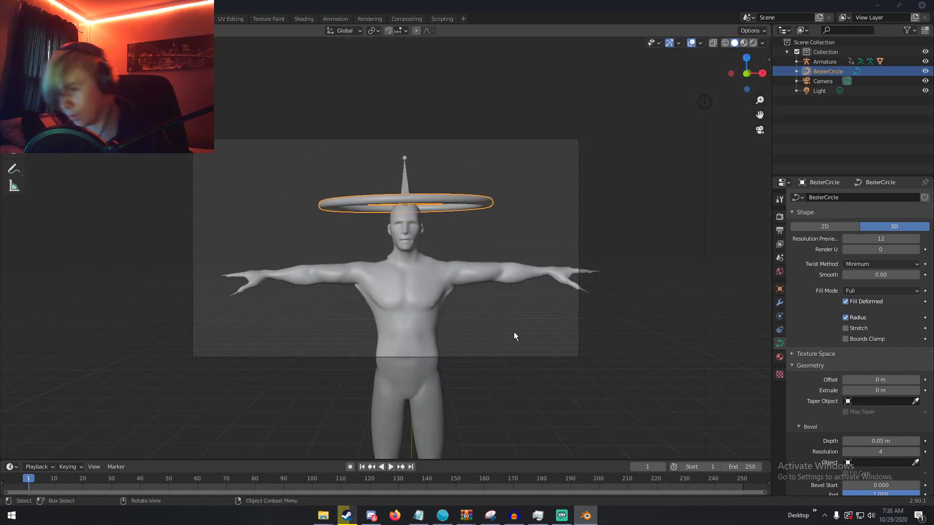
- Select the camera and switch the render engine to Cycles with GPU Compute as the device
click(823, 81)
click(779, 216)
click(879, 198)
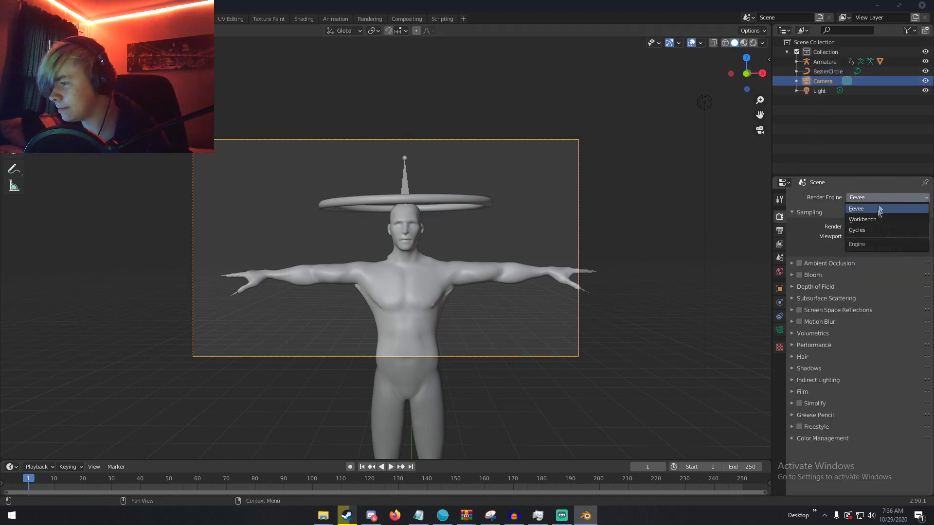
click(872, 229)
click(877, 221)
click(871, 243)
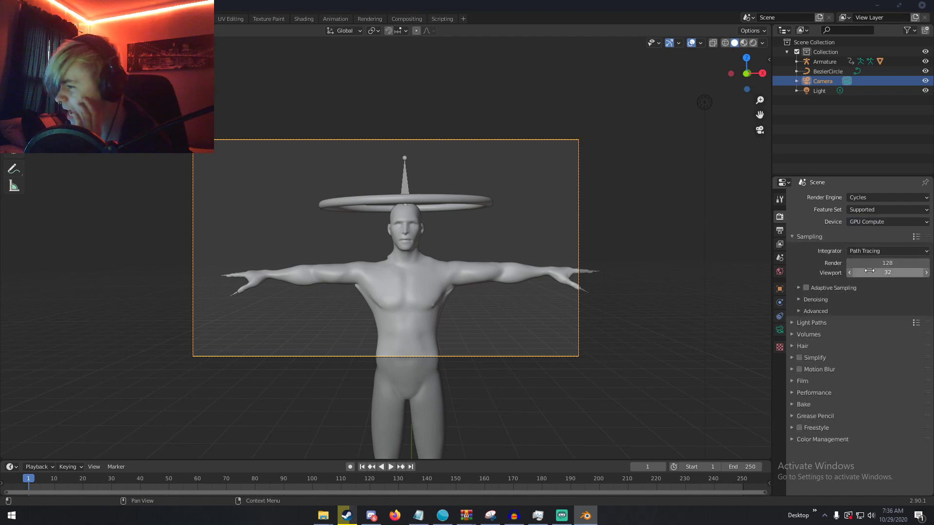
- Set the Cycles render samples to 250
click(869, 263)
text(2)
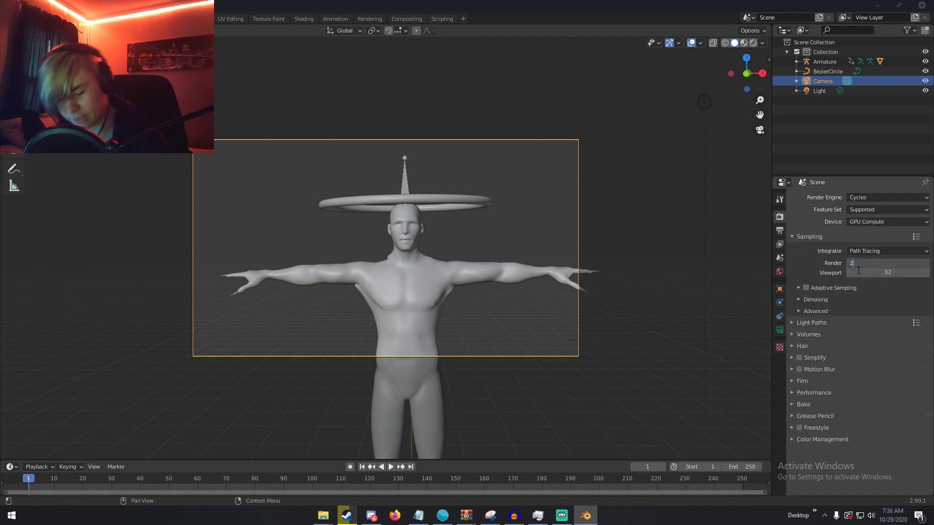
text(50)
key(Return)
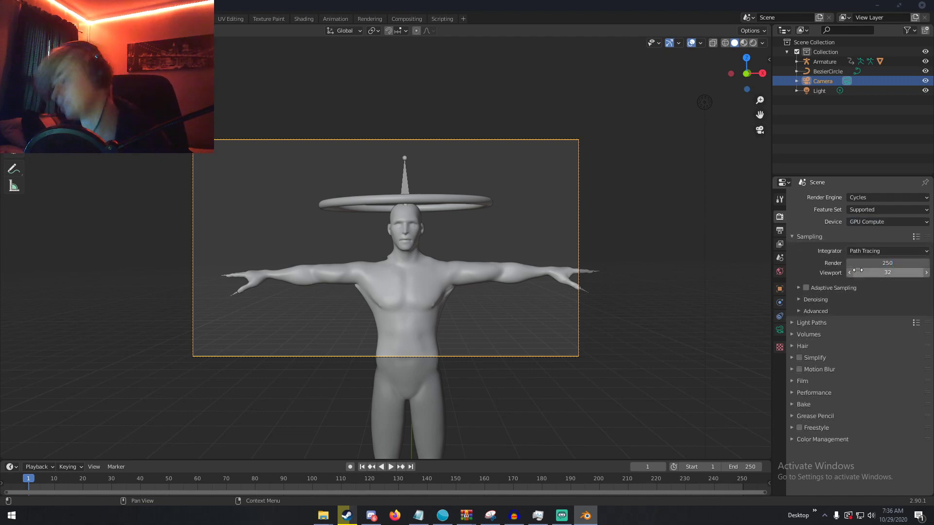
- Set the render tile size to 256 px in both X and Y in the performance settings
click(816, 392)
click(881, 458)
text(256)
key(Return)
click(881, 468)
text(2)
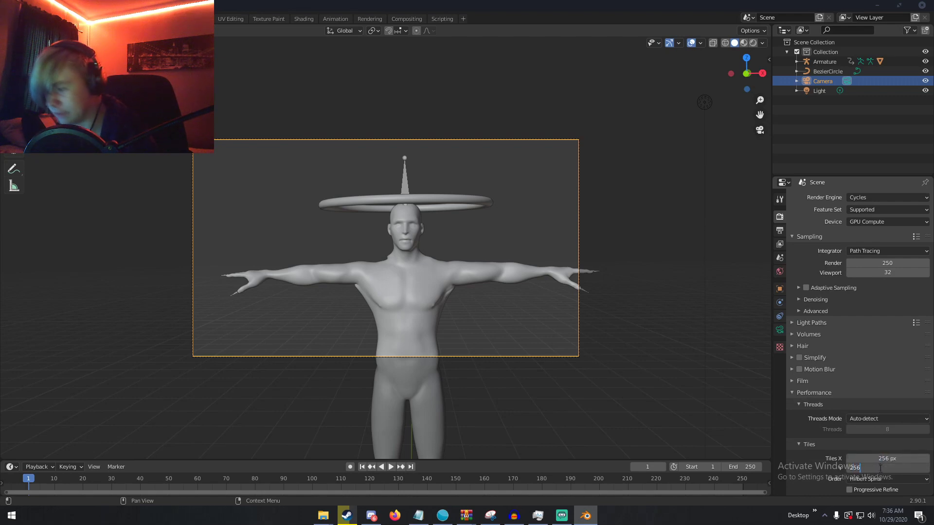
text(56)
key(Return)
- Set the output resolution's X value to 1080 px for a square frame
click(780, 231)
click(871, 209)
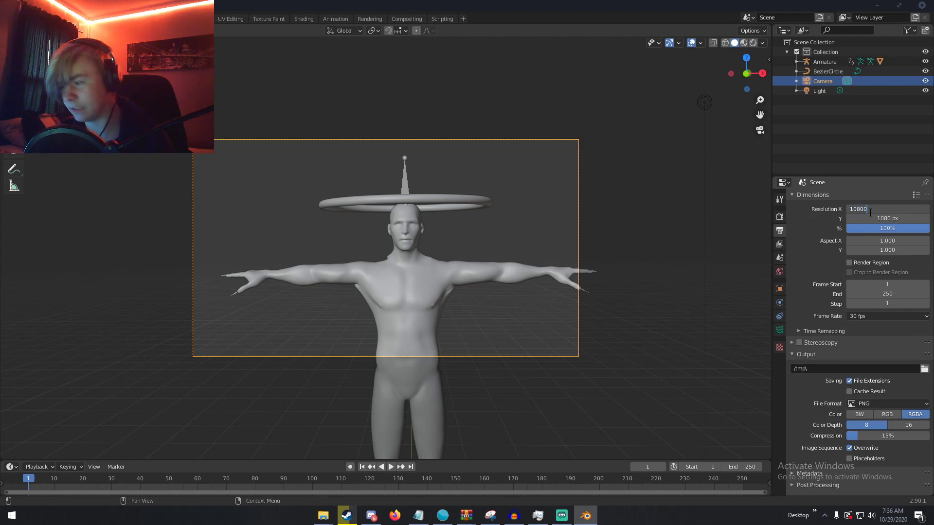
key(Return)
- Move the camera to centre the figure in the frame and set its focal length to 38 mm
key(g)
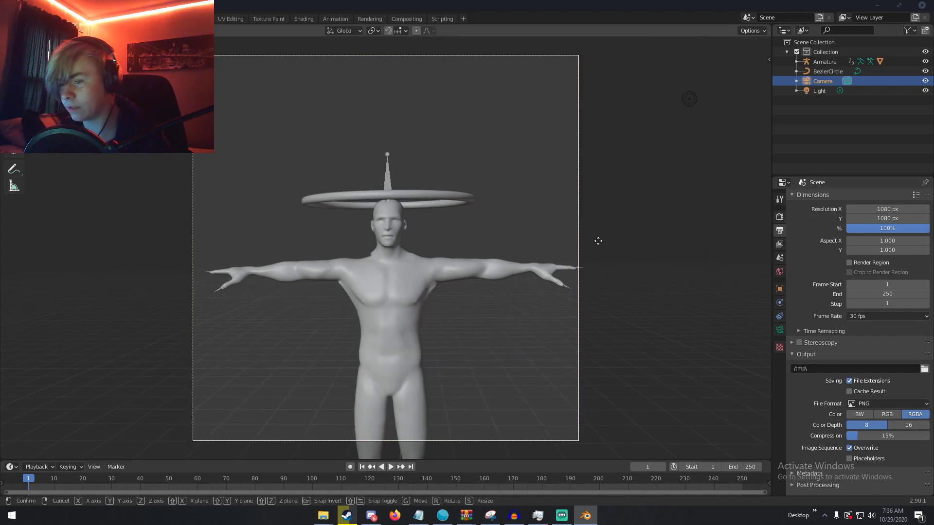
click(606, 245)
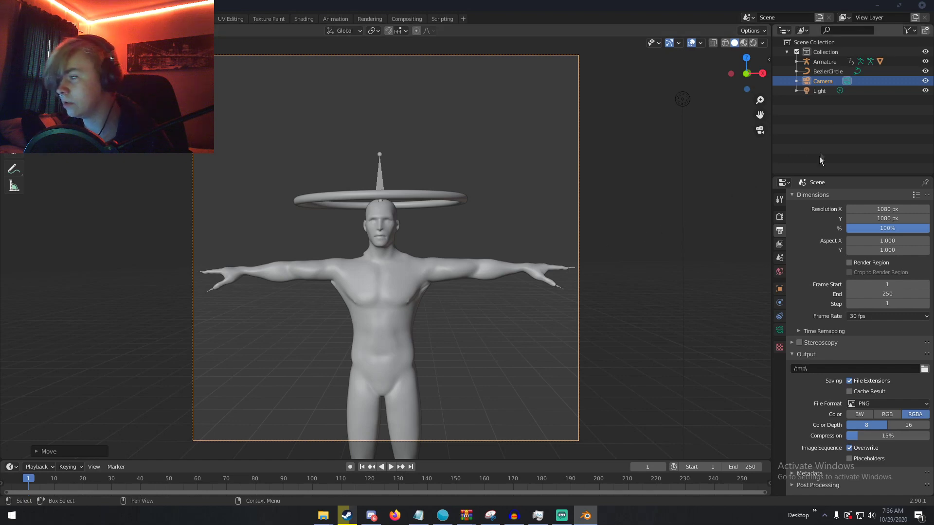
click(780, 330)
mouse_move(881, 243)
mouse_down()
mouse_move(851, 243)
mouse_move(861, 242)
mouse_up()
- Preview the figure and halo in rendered shading, toggle the viewport overlays off and on, and return to solid shading
key(z)
click(553, 142)
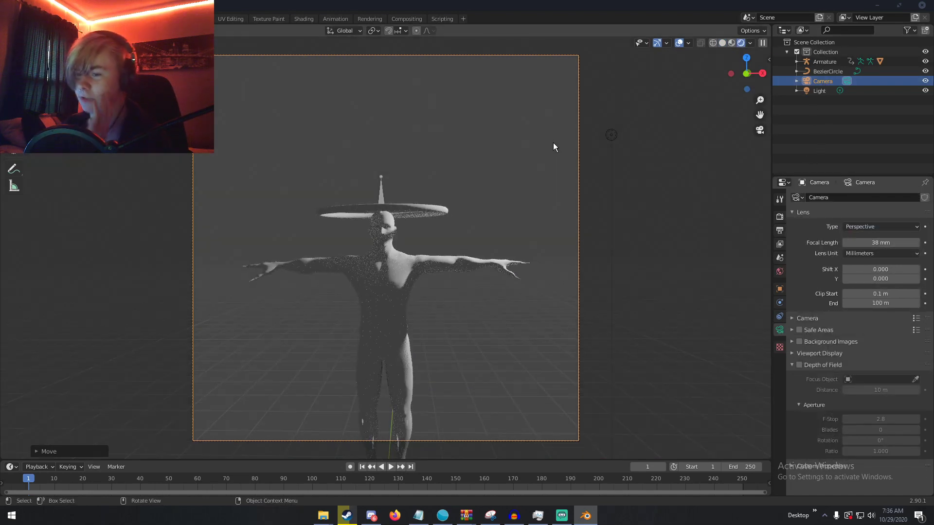
click(679, 44)
click(679, 43)
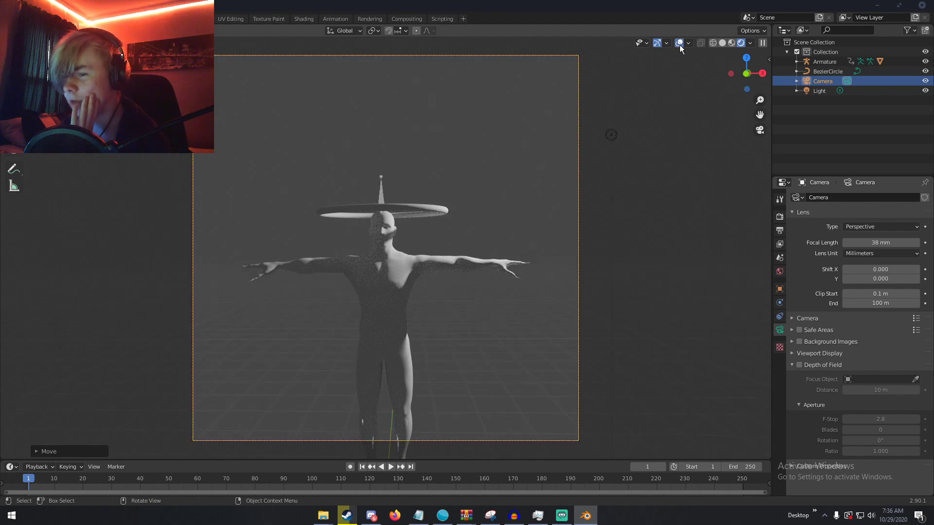
key(z)
click(530, 221)
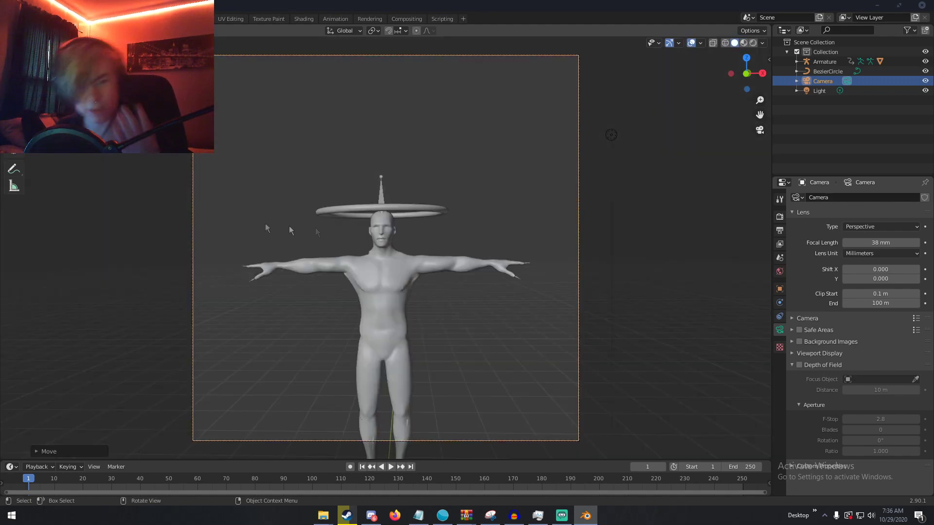